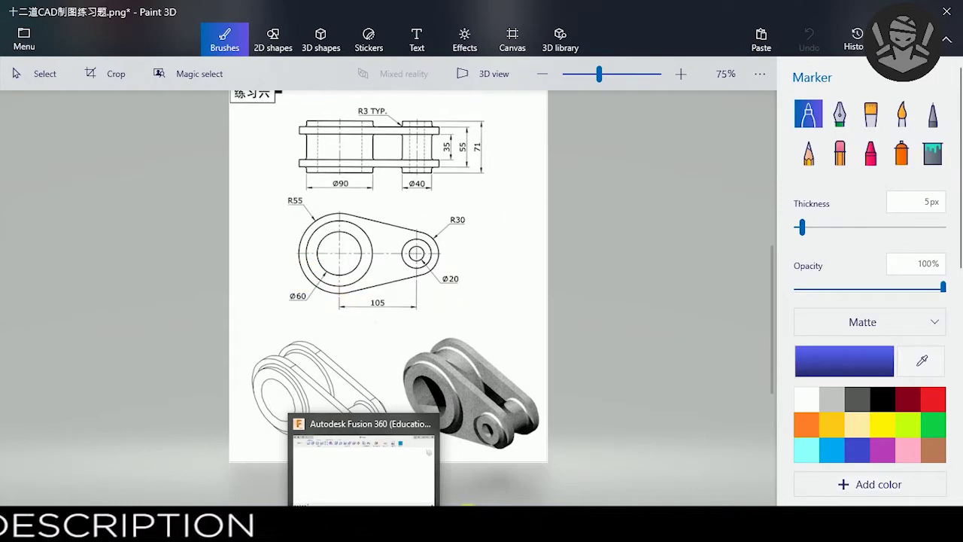
# - Switch from the Paint 3D reference drawing to the empty Fusion 360 design
pyautogui.click(365, 477)
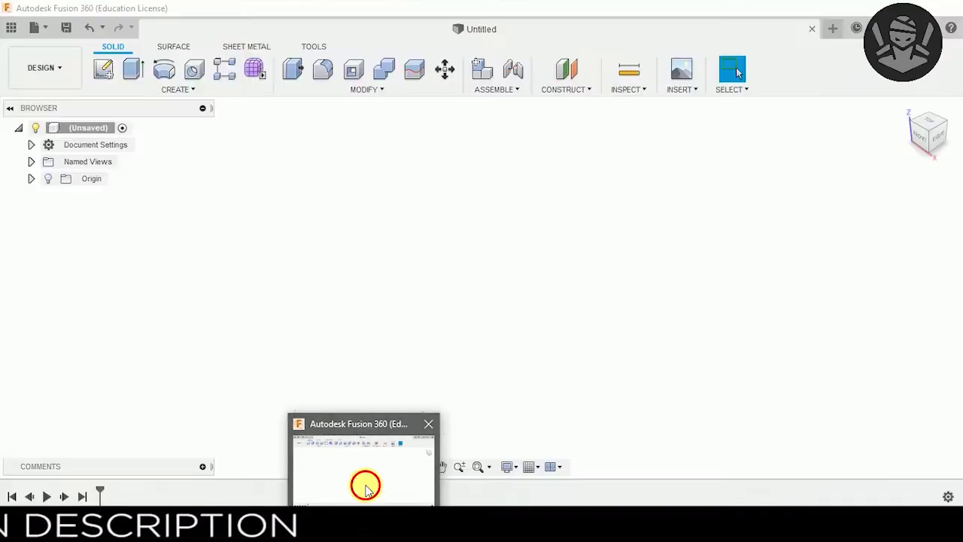
# - Start a sketch on the front plane and draw a 105 mm horizontal line from the origin
pyautogui.click(97, 69)
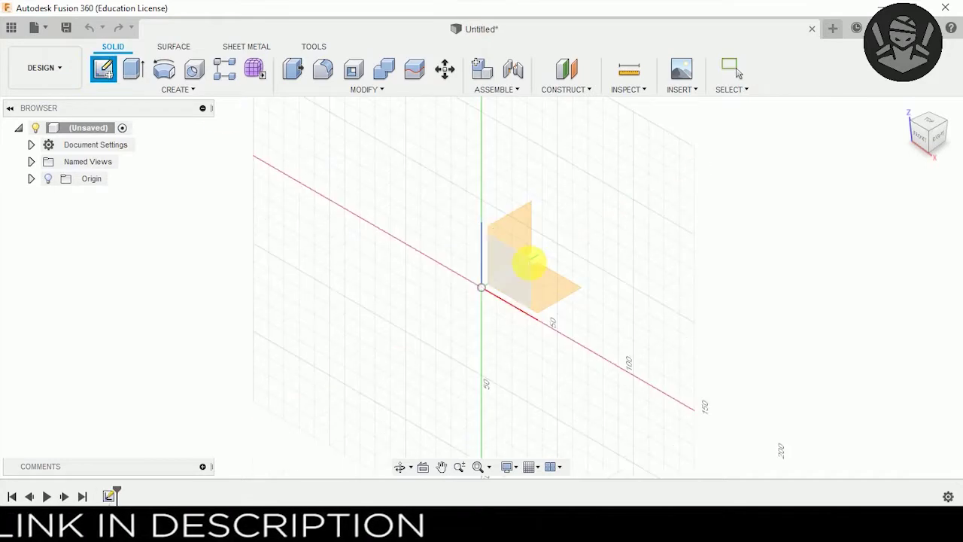
pyautogui.click(529, 264)
pyautogui.click(104, 79)
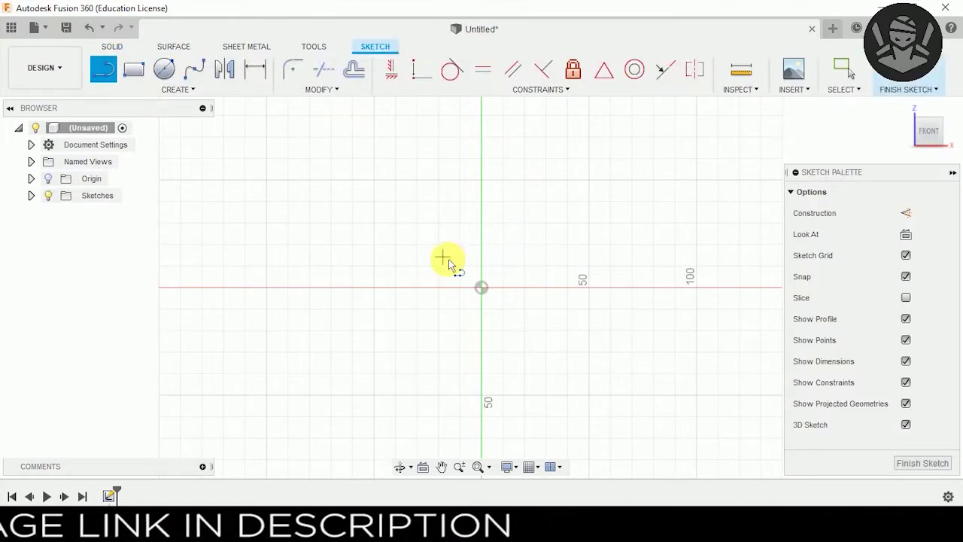
pyautogui.click(482, 287)
pyautogui.write('105')
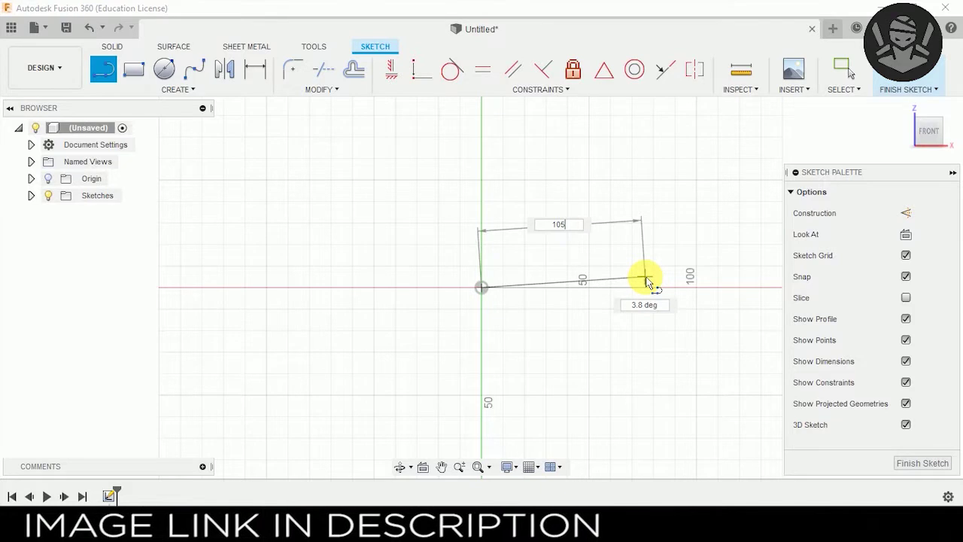
pyautogui.press('Tab')
pyautogui.press('Return')
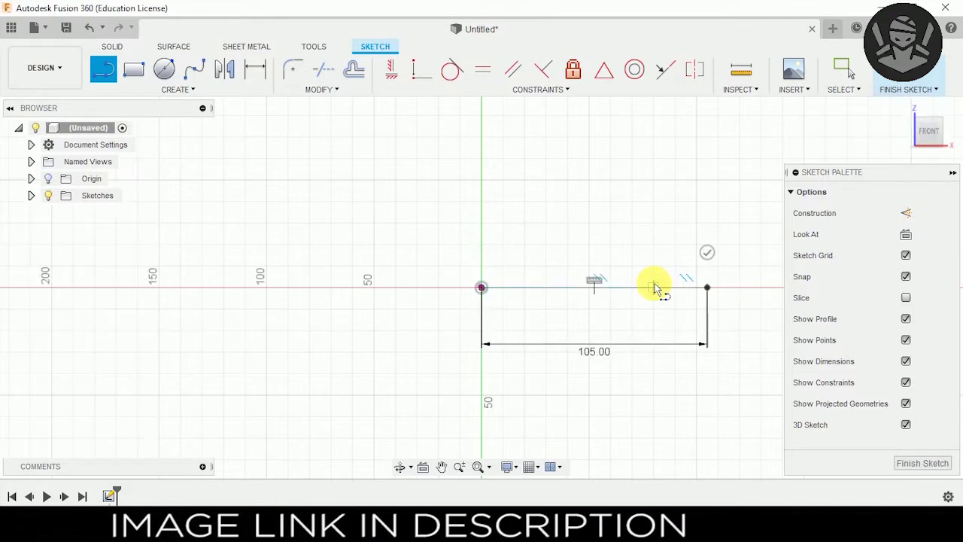
# - Draw a Ø110 circle at the origin and a Ø60 circle at the line's far end
pyautogui.click(164, 69)
pyautogui.click(482, 287)
pyautogui.press('Tab')
pyautogui.press('Return')
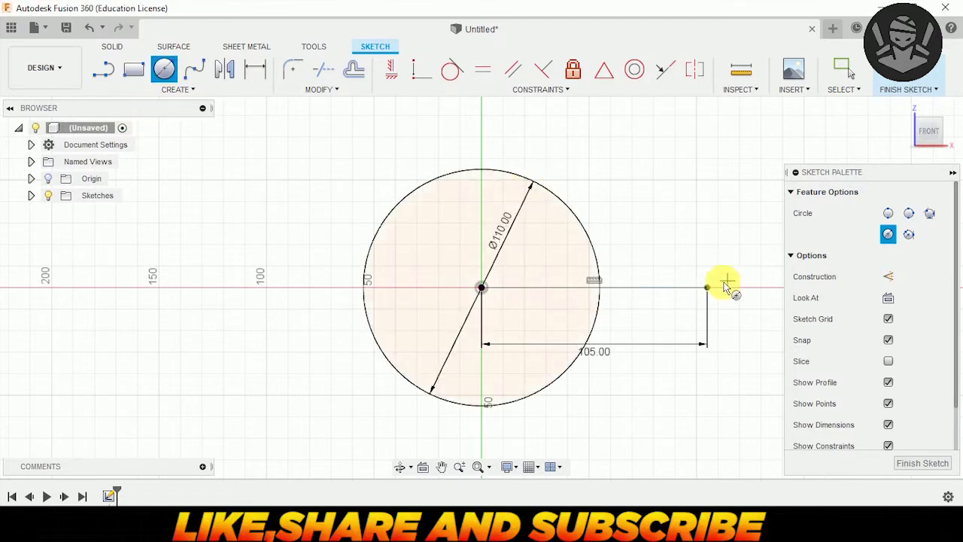
pyautogui.click(708, 288)
pyautogui.press('Tab')
pyautogui.press('Return')
pyautogui.press('Escape')
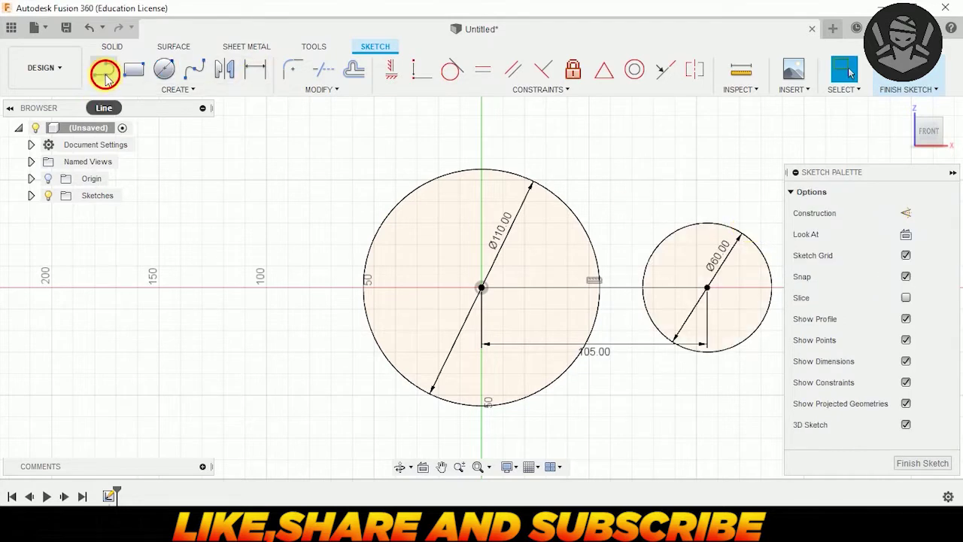
# - Draw upper and lower lines connecting the large circle to the small circle
pyautogui.click(106, 79)
pyautogui.click(511, 175)
pyautogui.click(720, 226)
pyautogui.click(722, 350)
pyautogui.click(518, 399)
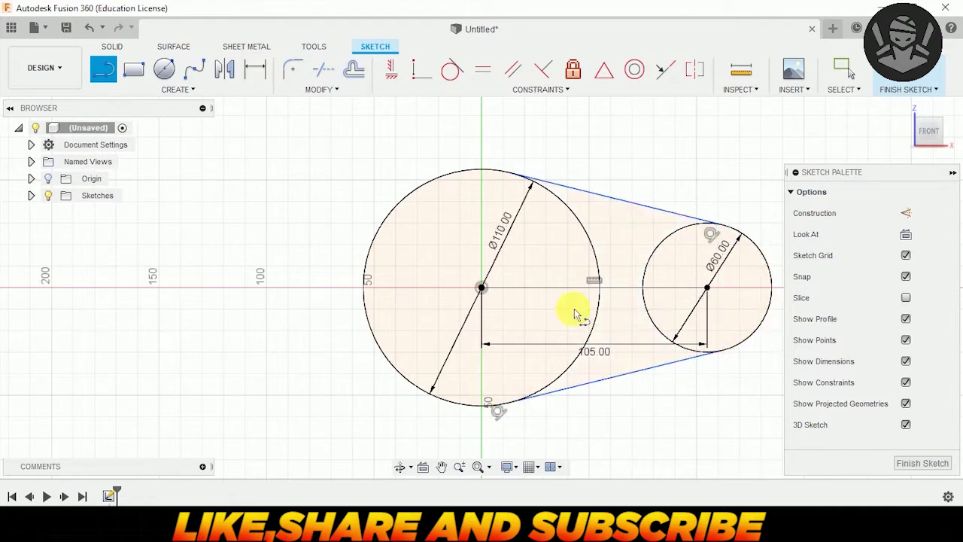
# - Make the top line tangent to the large circle and finish the sketch
pyautogui.click(452, 69)
pyautogui.click(574, 221)
pyautogui.click(580, 192)
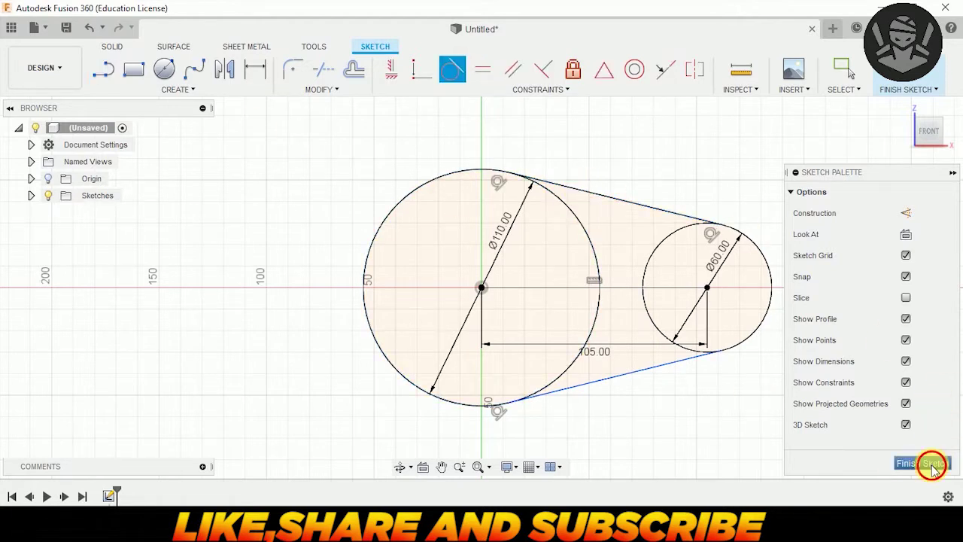
pyautogui.click(933, 466)
# - Extrude the middle region and both circle profiles 10 mm as a new plate body
pyautogui.click(132, 75)
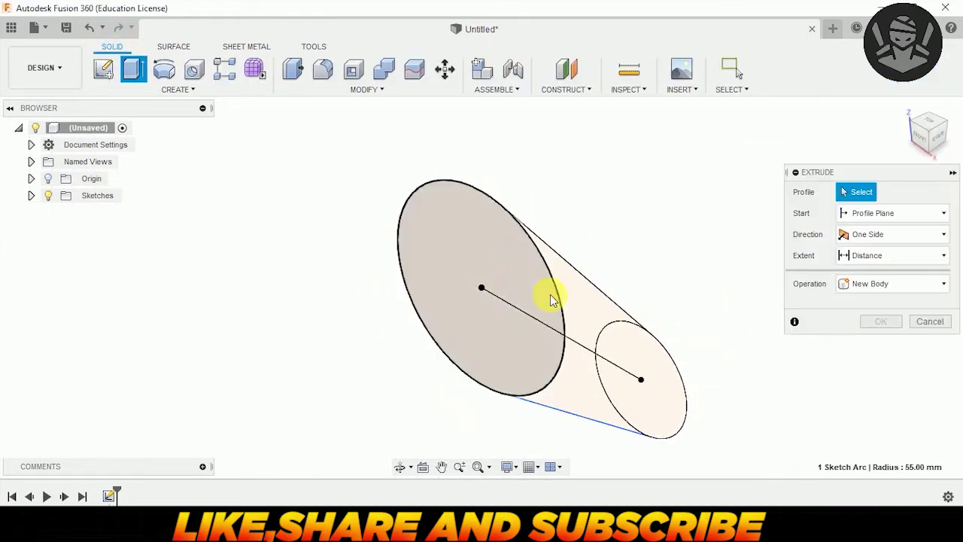
pyautogui.click(550, 300)
pyautogui.click(584, 318)
pyautogui.click(580, 361)
pyautogui.click(635, 365)
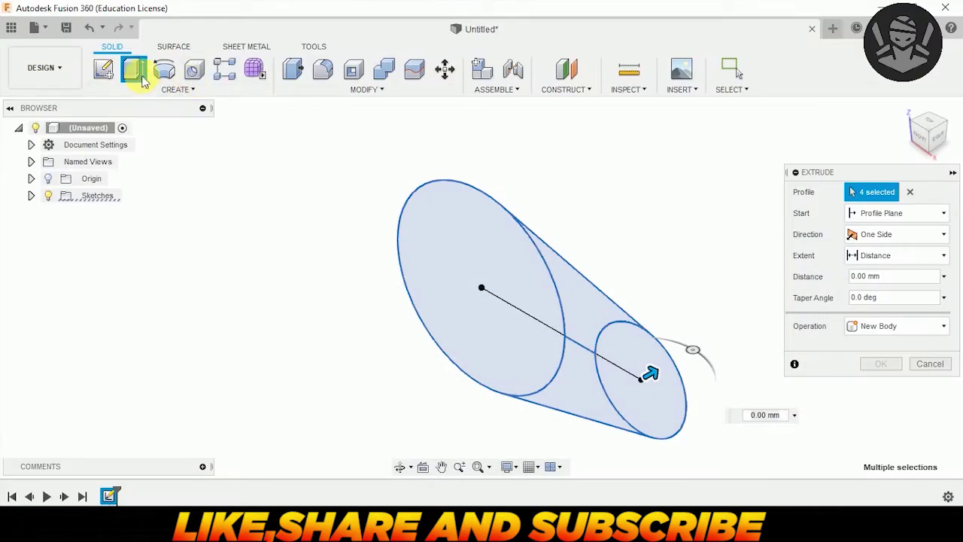
pyautogui.click(140, 75)
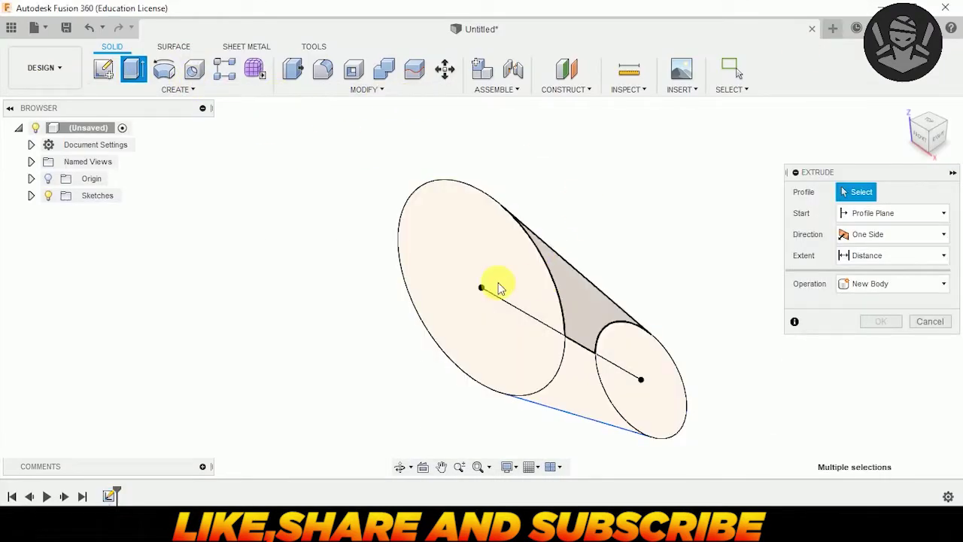
pyautogui.click(510, 329)
pyautogui.click(636, 393)
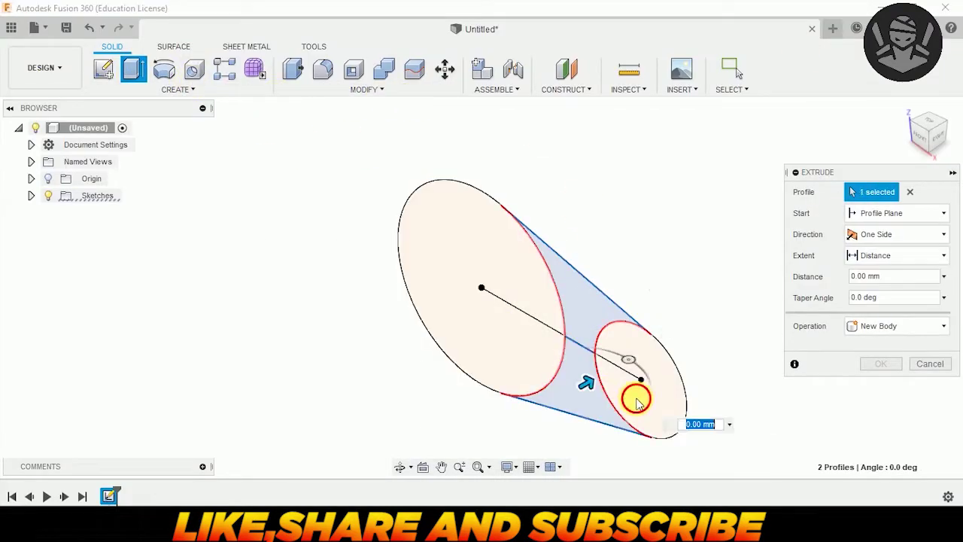
pyautogui.click(510, 326)
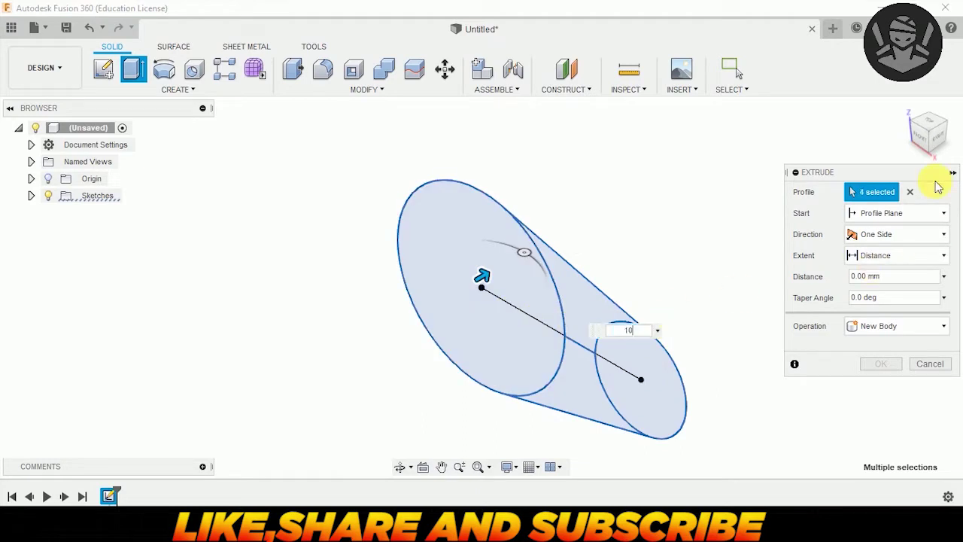
pyautogui.write('10')
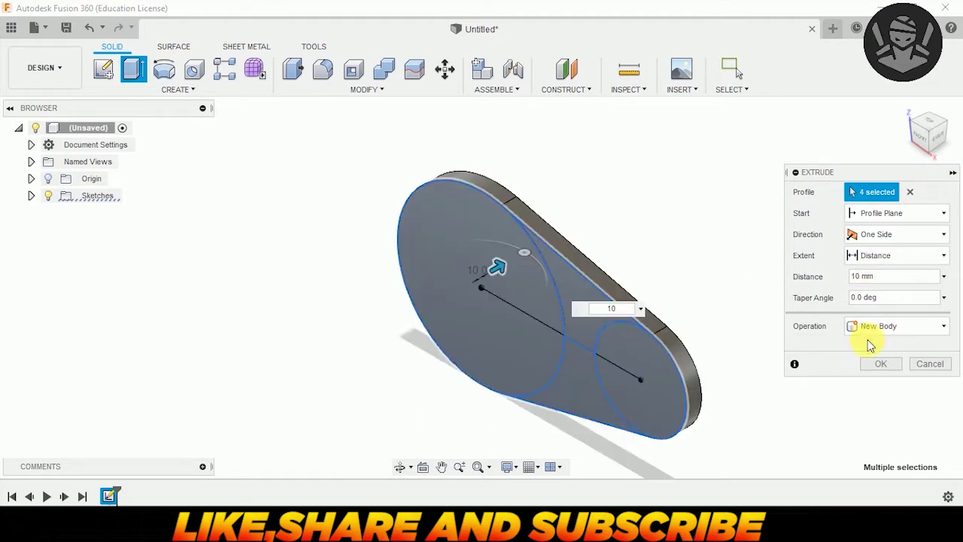
pyautogui.click(890, 364)
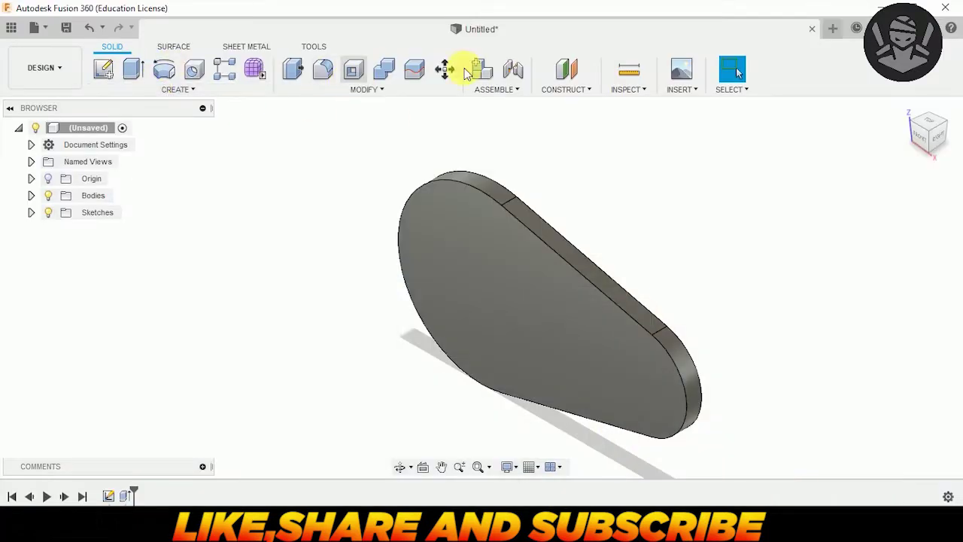
# - Add a plane offset 17 mm from the plate's face, then view it from the right
pyautogui.click(563, 73)
pyautogui.click(928, 126)
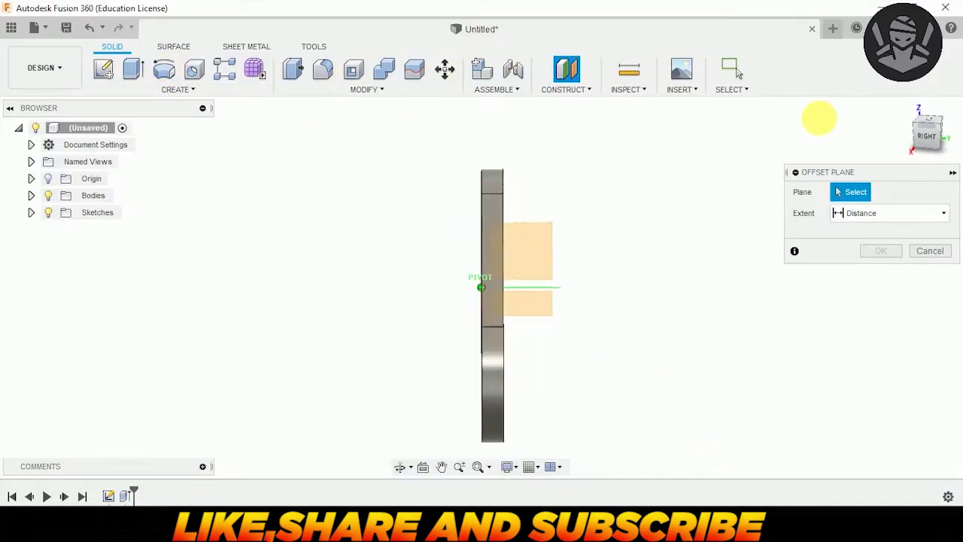
pyautogui.click(556, 251)
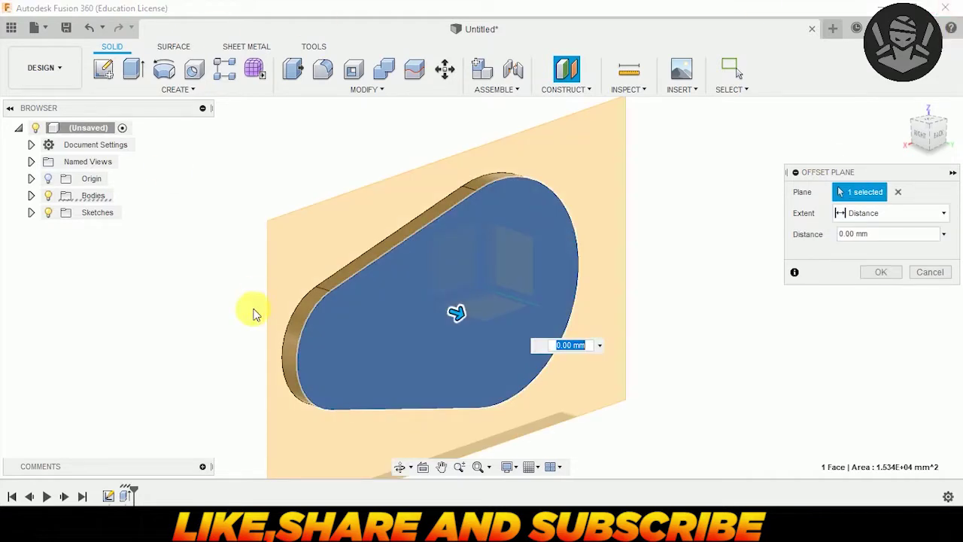
pyautogui.press('Return')
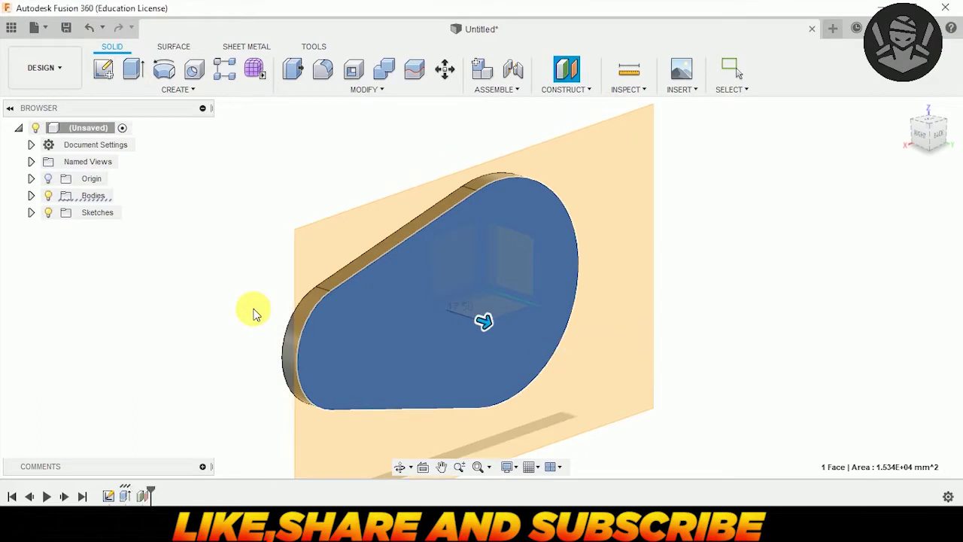
pyautogui.click(919, 134)
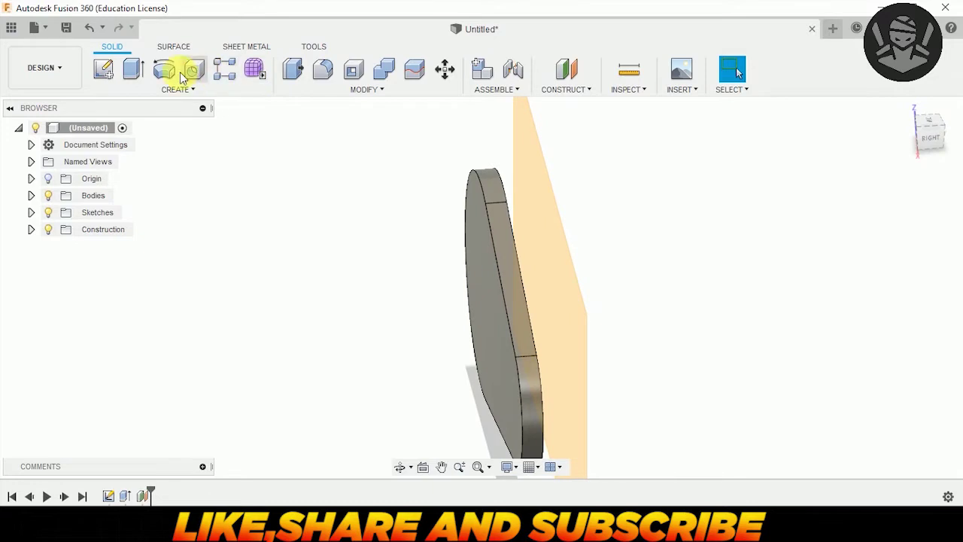
# - Mirror Body1 as a whole body across Plane1, then hide Plane1
pyautogui.click(158, 94)
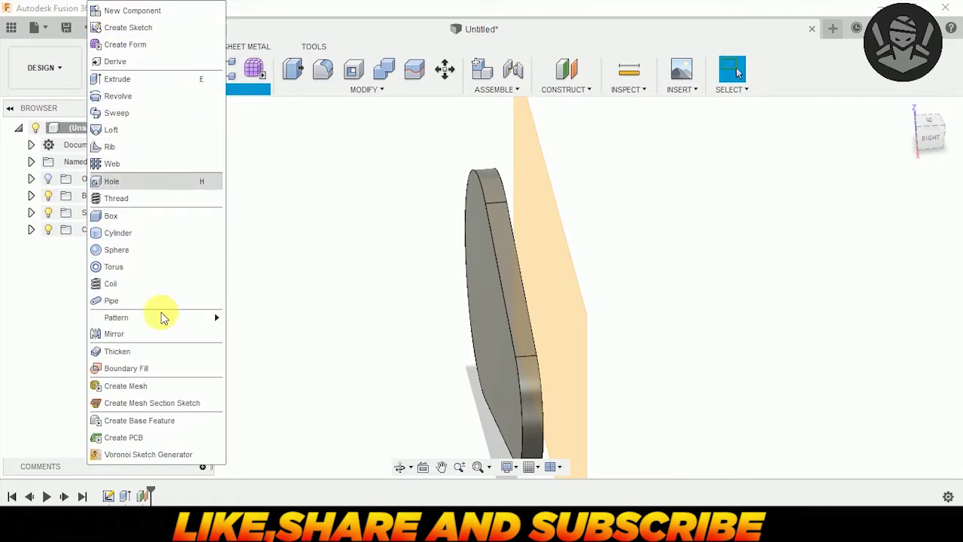
pyautogui.click(150, 337)
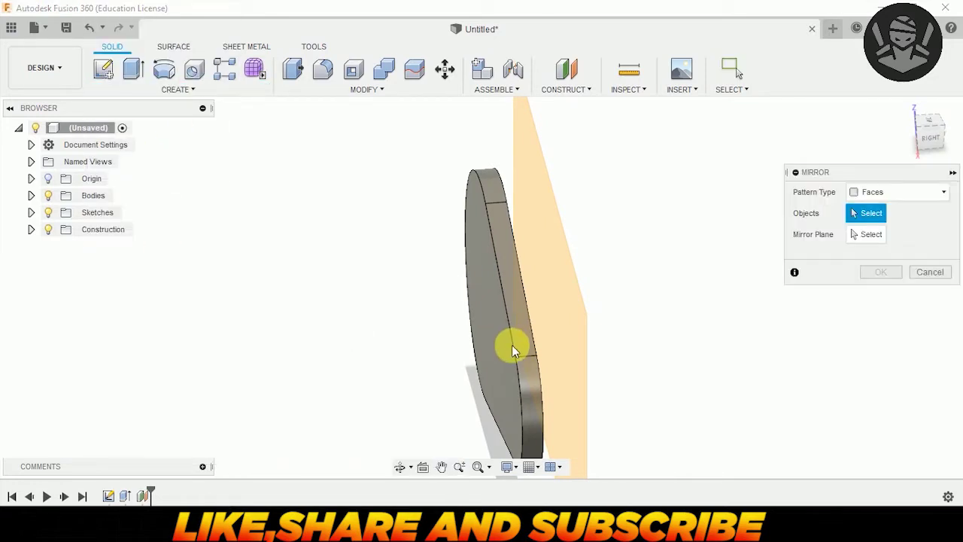
pyautogui.click(865, 193)
pyautogui.click(880, 229)
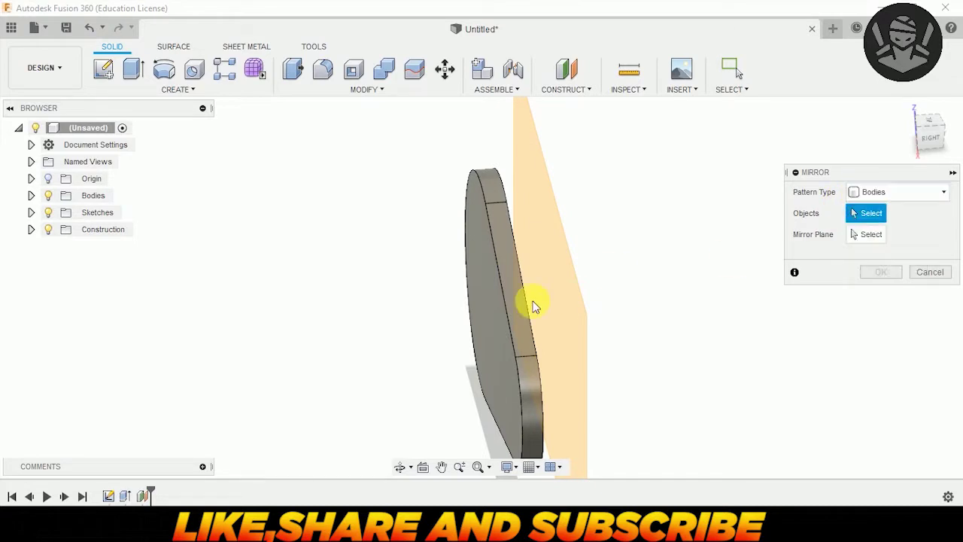
pyautogui.click(510, 344)
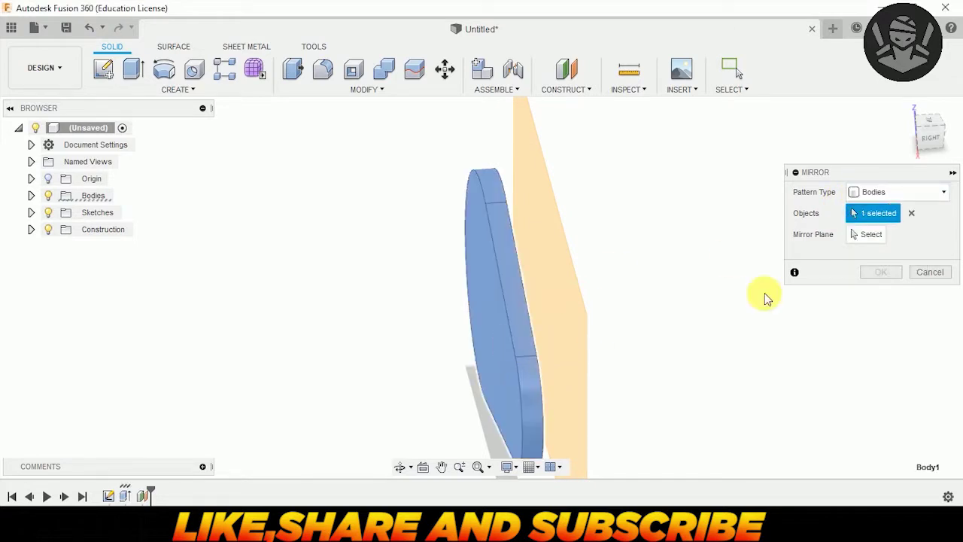
pyautogui.click(865, 237)
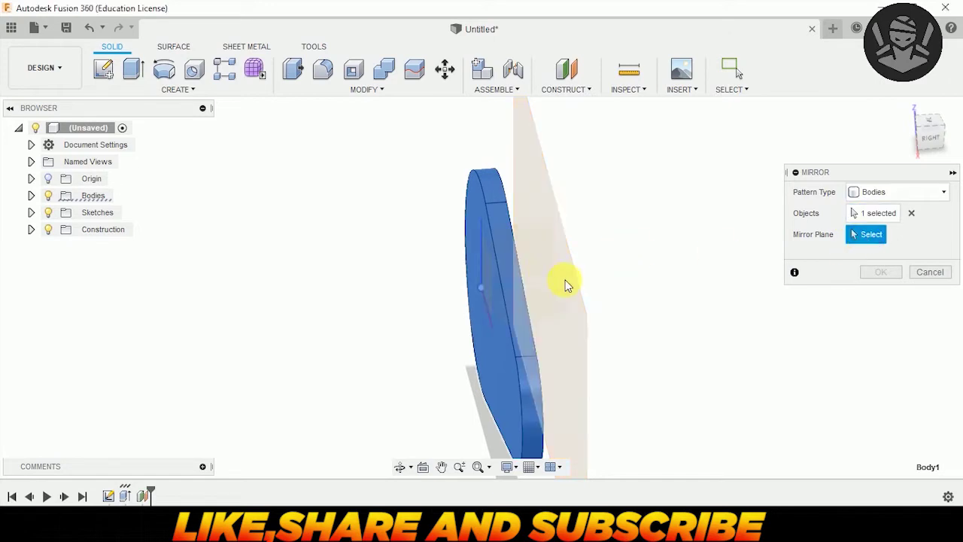
pyautogui.click(566, 285)
pyautogui.click(886, 270)
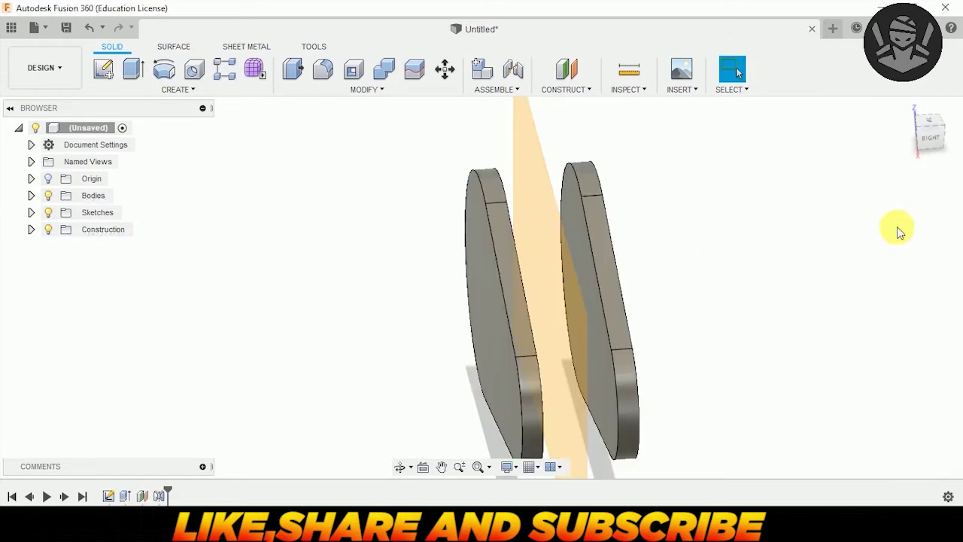
pyautogui.click(31, 229)
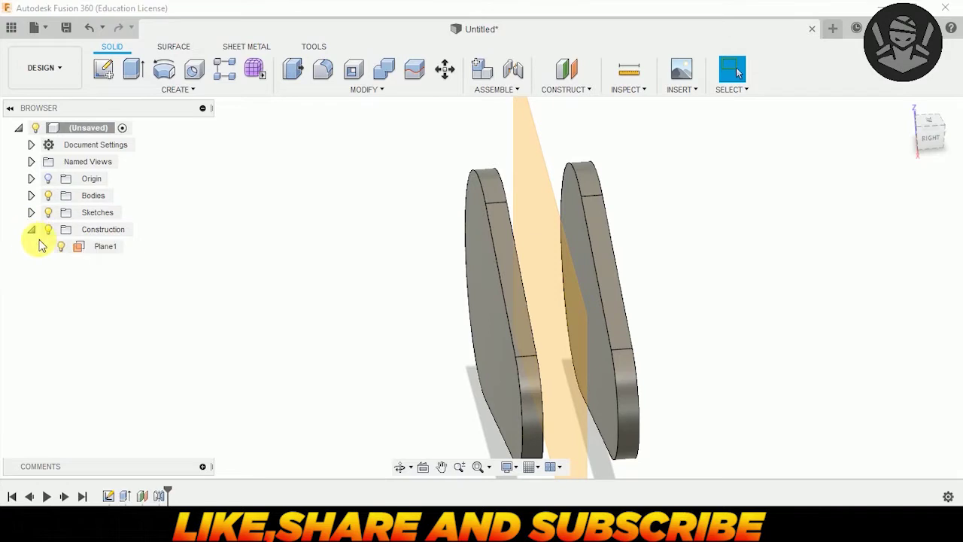
pyautogui.click(61, 246)
# - Start a sketch on the plate's large front face and draw a Ø90 circle at the origin
pyautogui.click(930, 134)
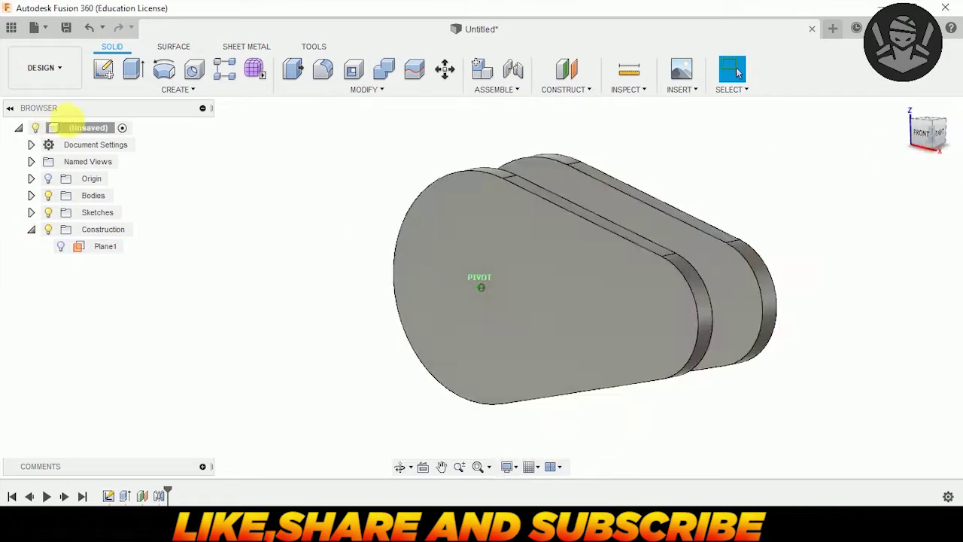
pyautogui.click(592, 258)
pyautogui.click(106, 68)
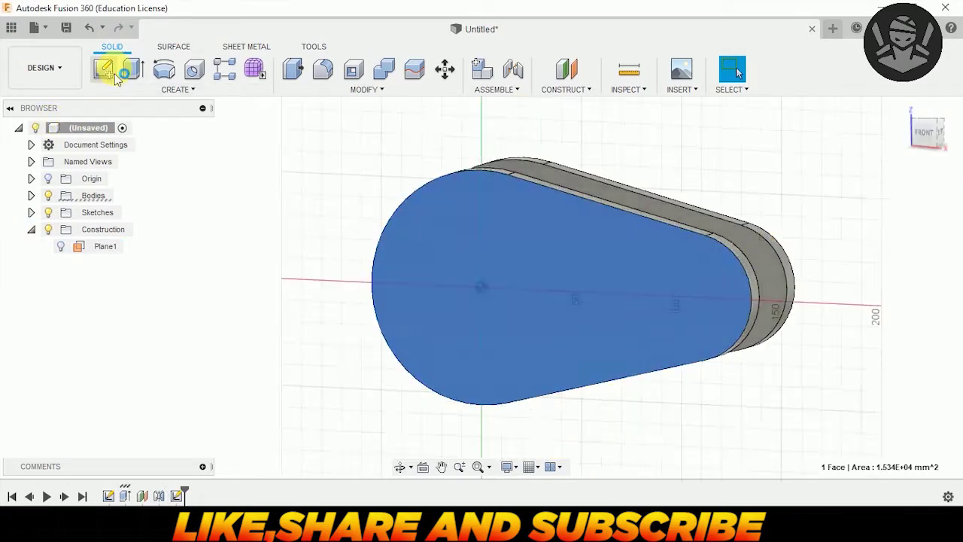
pyautogui.click(164, 68)
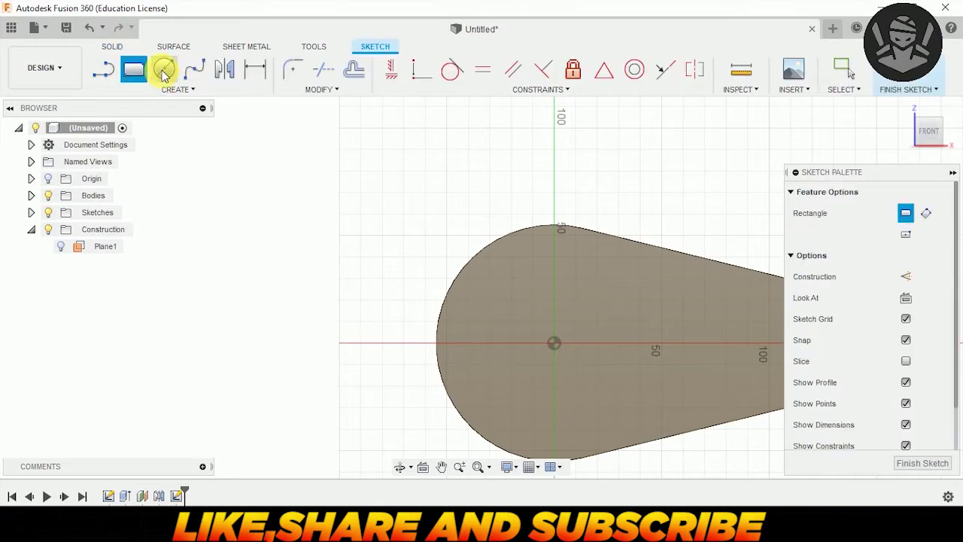
pyautogui.scroll(-2, 199, 209)
pyautogui.click(469, 311)
pyautogui.write('90')
pyautogui.press('Return')
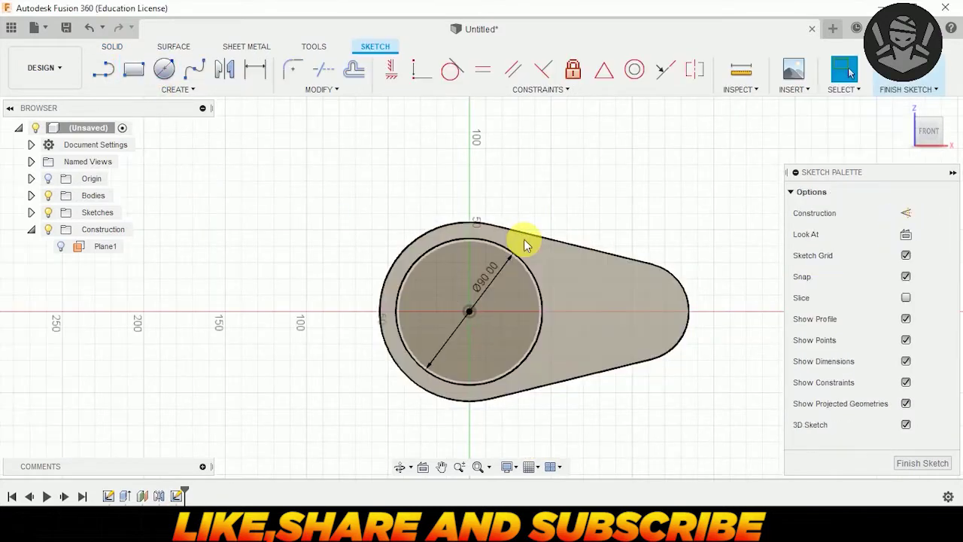
# - Add a concentric Ø60 circle at the origin and turn to an isometric view
pyautogui.click(164, 68)
pyautogui.click(468, 311)
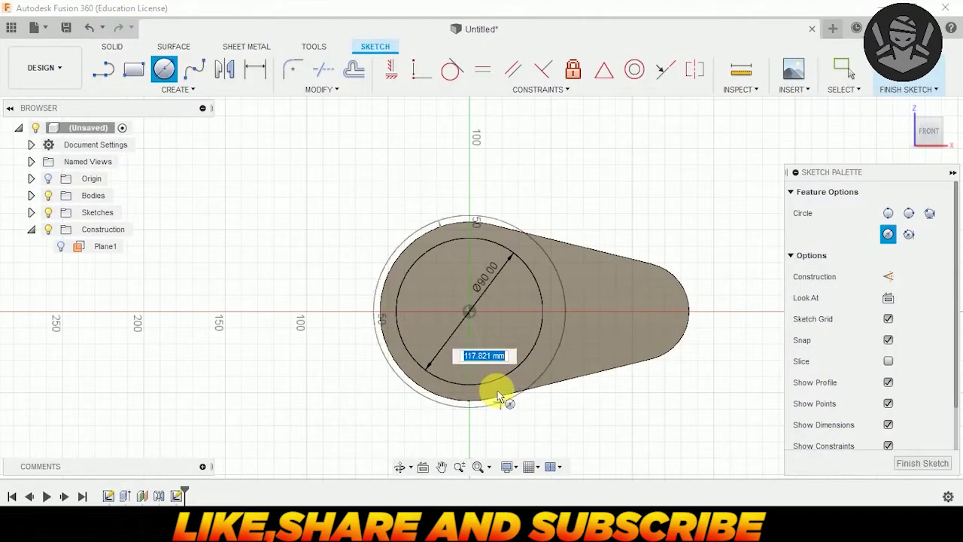
pyautogui.press('Tab')
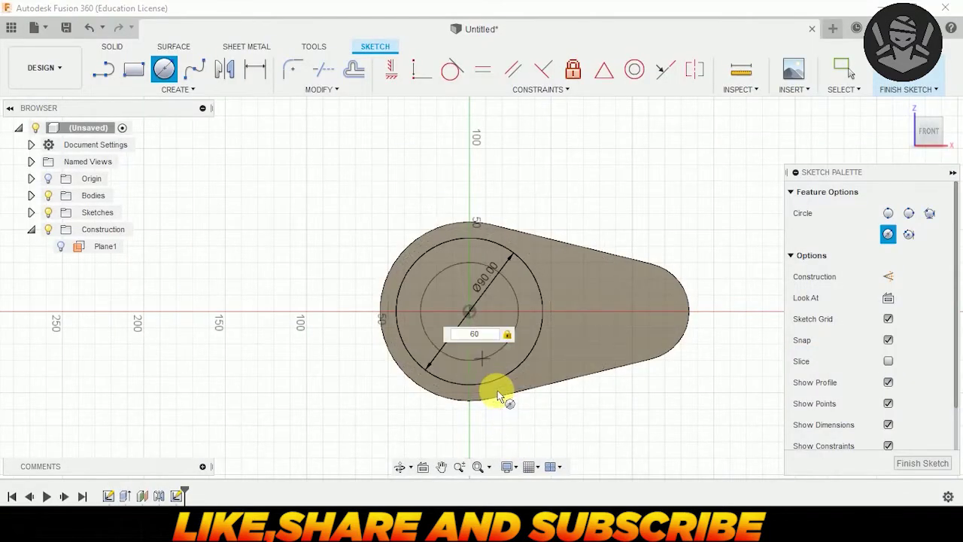
pyautogui.press('Return')
pyautogui.press('Escape')
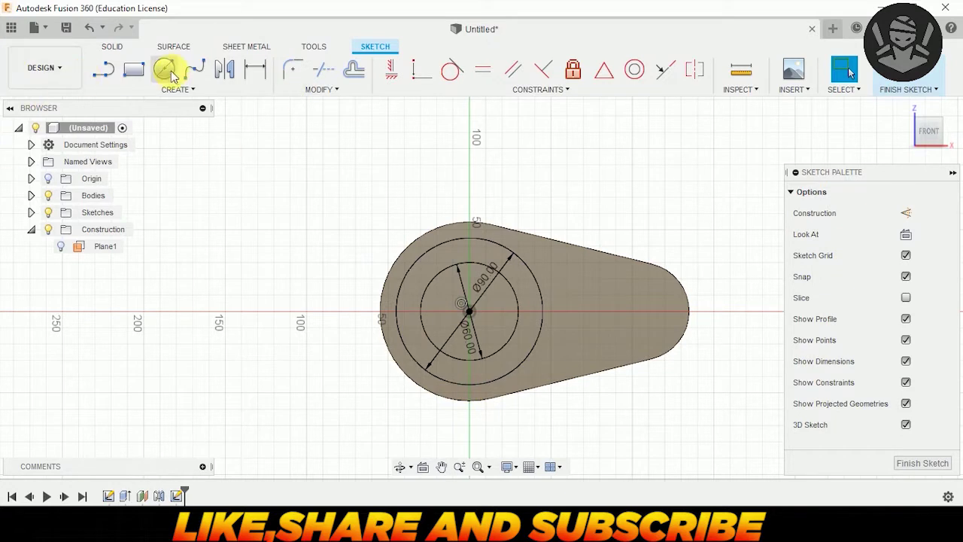
pyautogui.moveTo(928, 131)
pyautogui.click(949, 135)
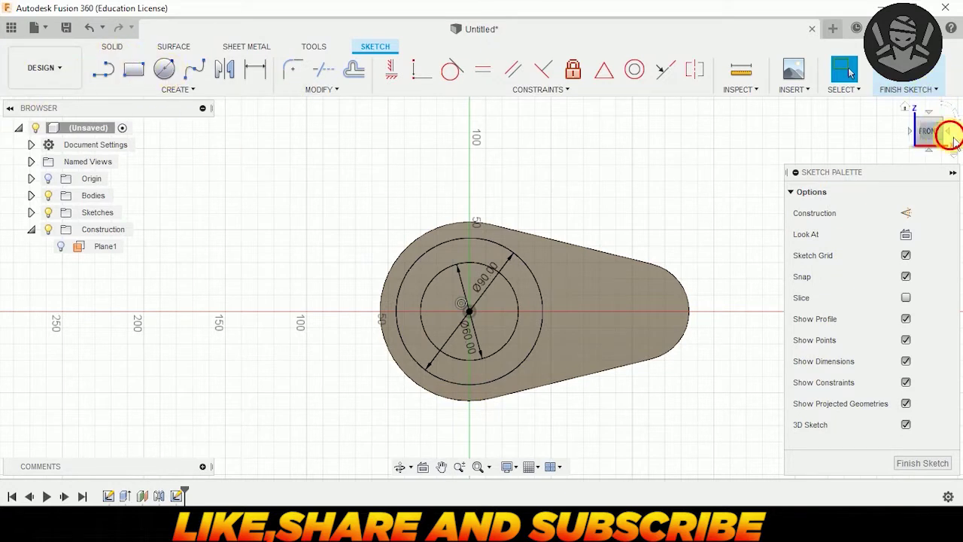
# - Extrude the Ø90/Ø60 ring two-sided, 6 mm and 65 mm, joined to the plate, then select the front face
pyautogui.click(113, 46)
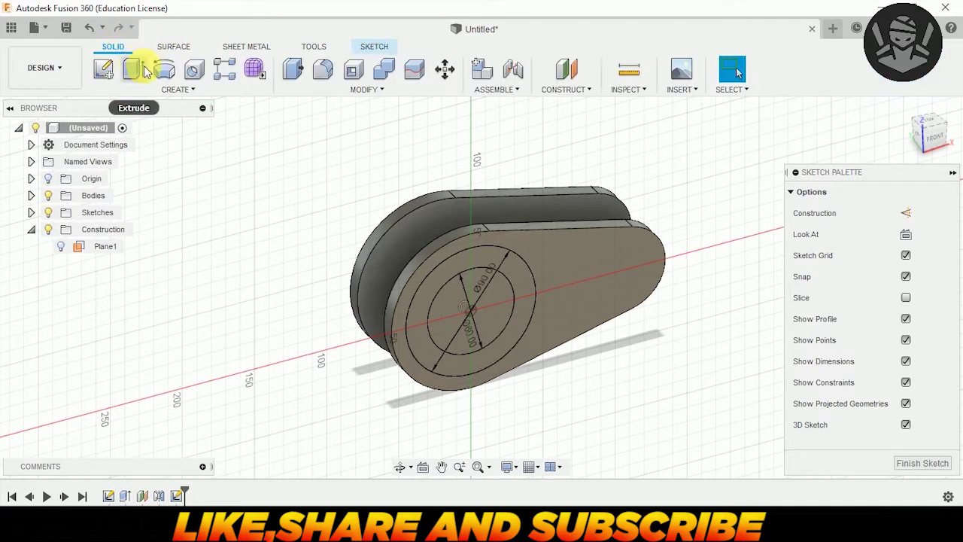
pyautogui.click(133, 69)
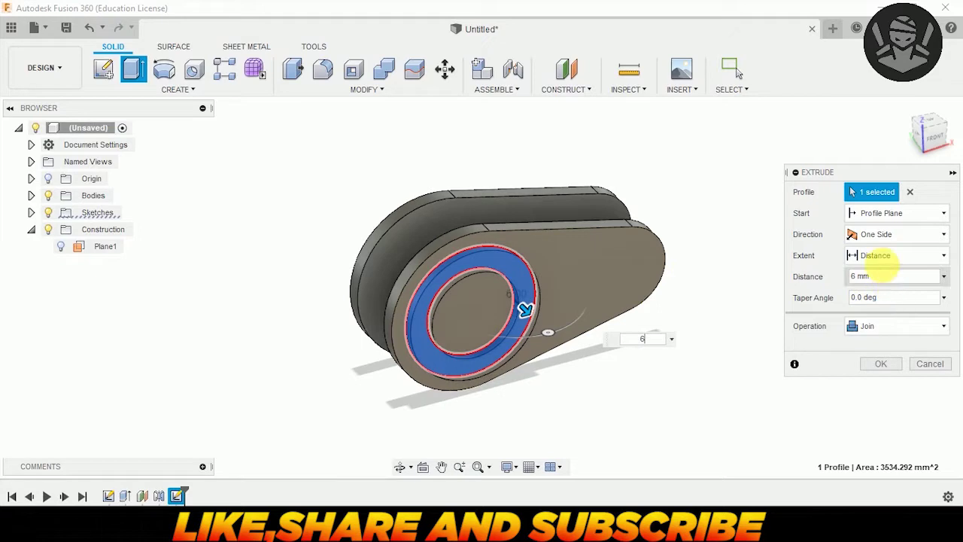
pyautogui.click(884, 238)
pyautogui.click(879, 271)
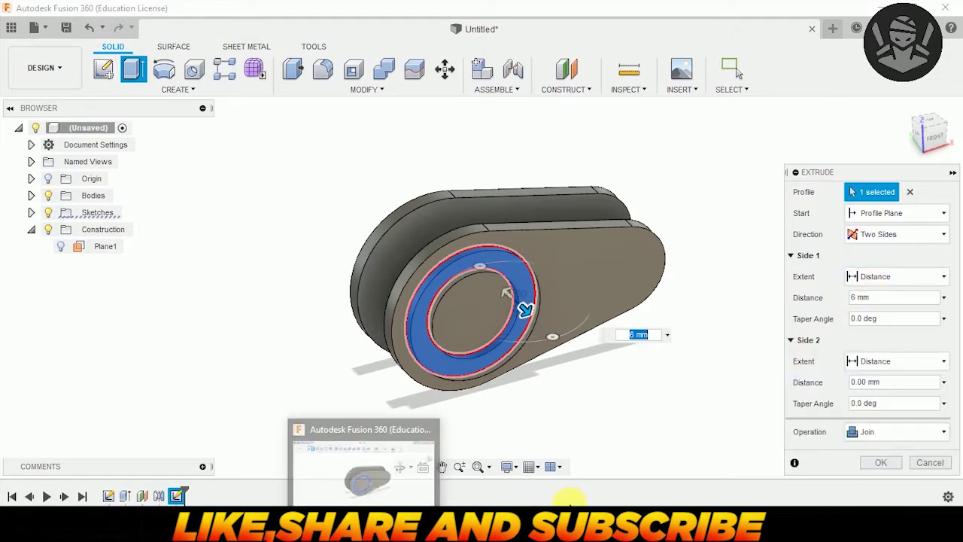
pyautogui.click(525, 312)
pyautogui.click(878, 381)
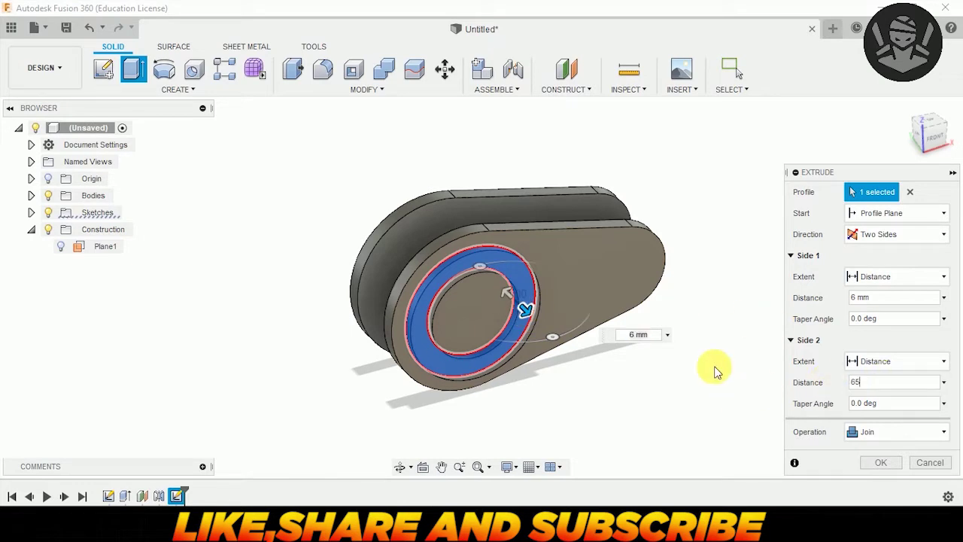
pyautogui.press('Return')
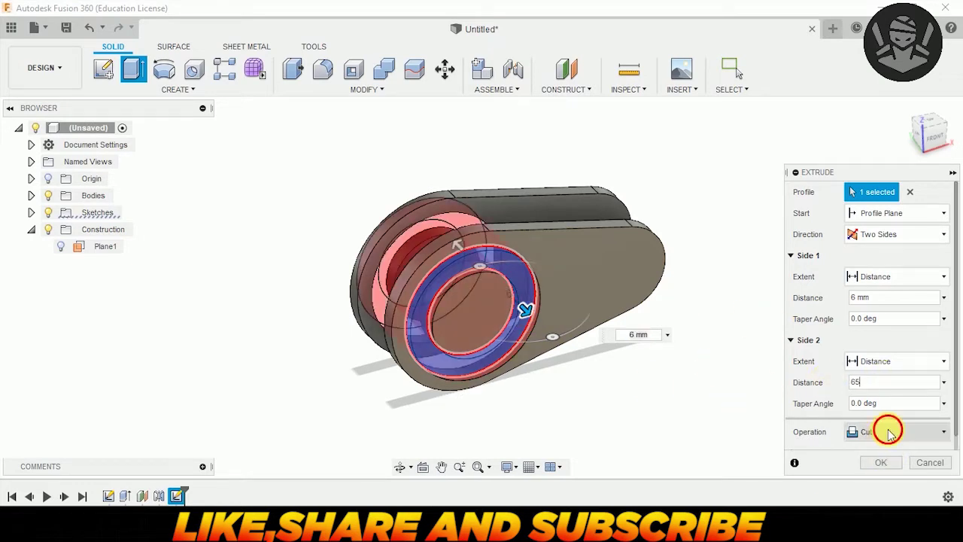
pyautogui.click(889, 431)
pyautogui.click(854, 341)
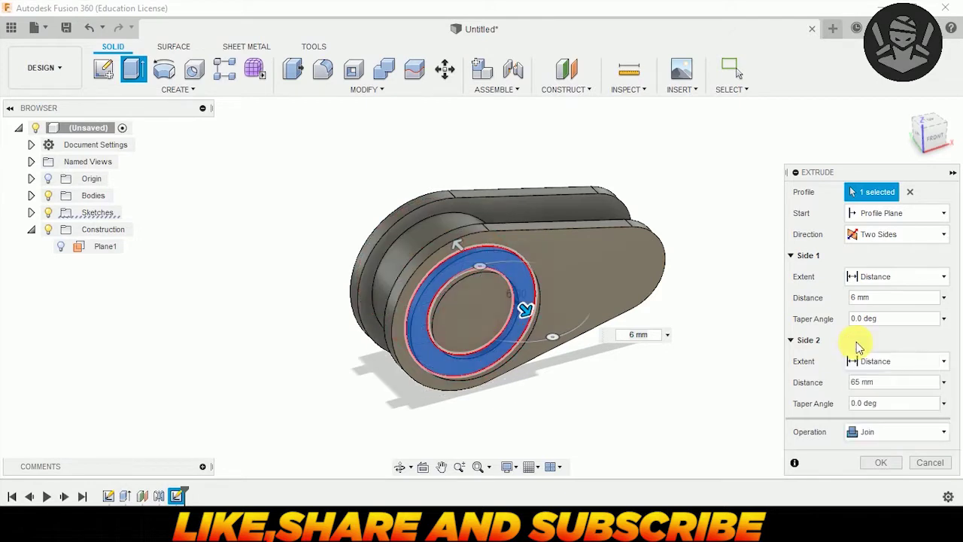
pyautogui.click(881, 463)
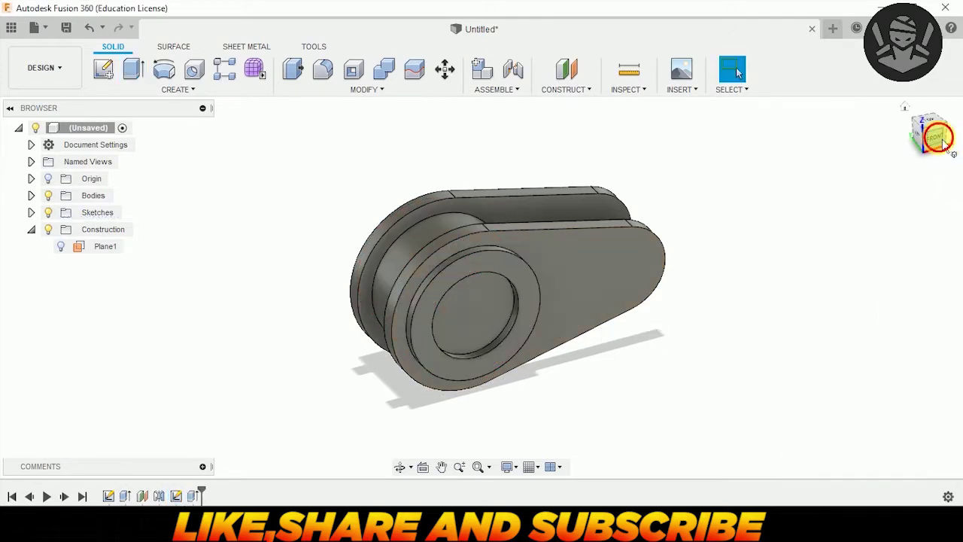
pyautogui.moveTo(937, 136); pyautogui.dragTo(811, 205)
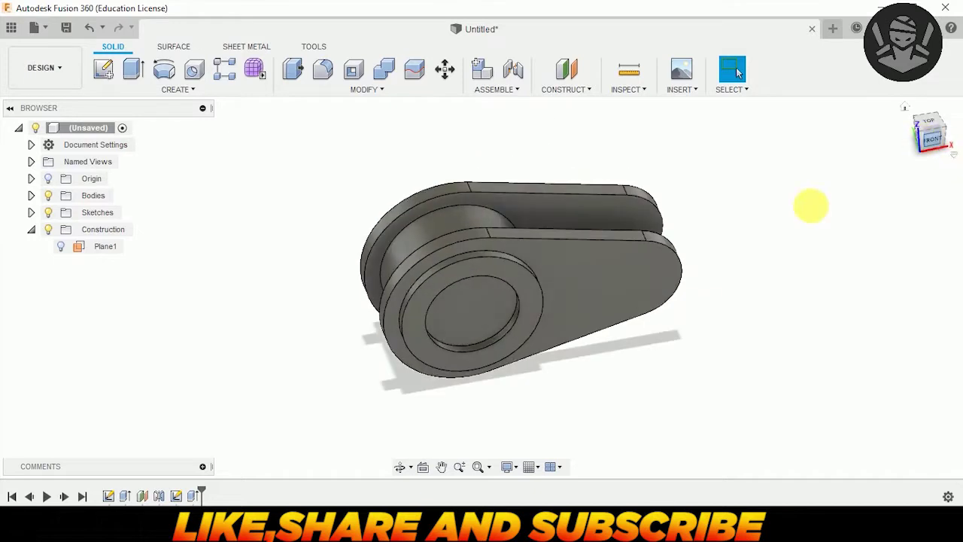
pyautogui.click(626, 294)
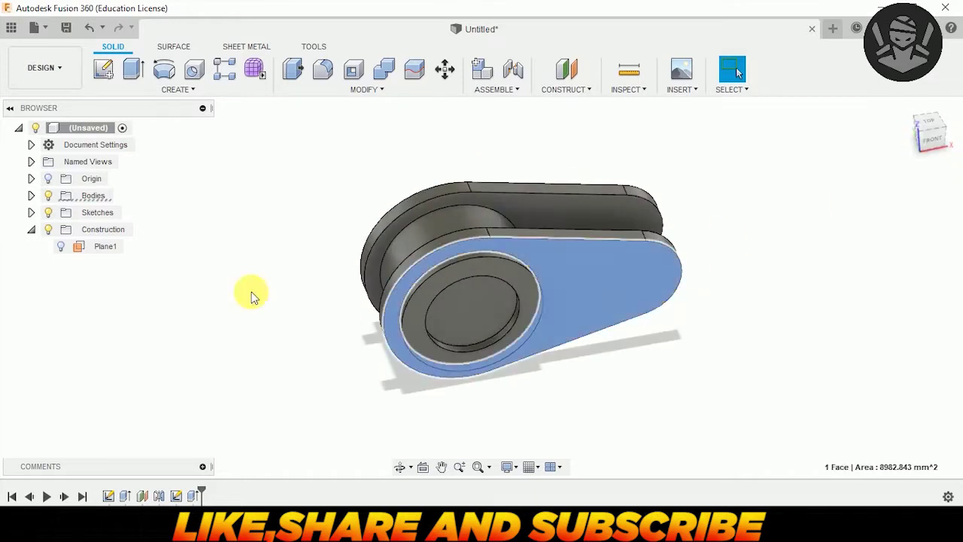
# - Start a new sketch on the plate's front face after checking the Ø40 and Ø20 reference dimensions
pyautogui.click(105, 70)
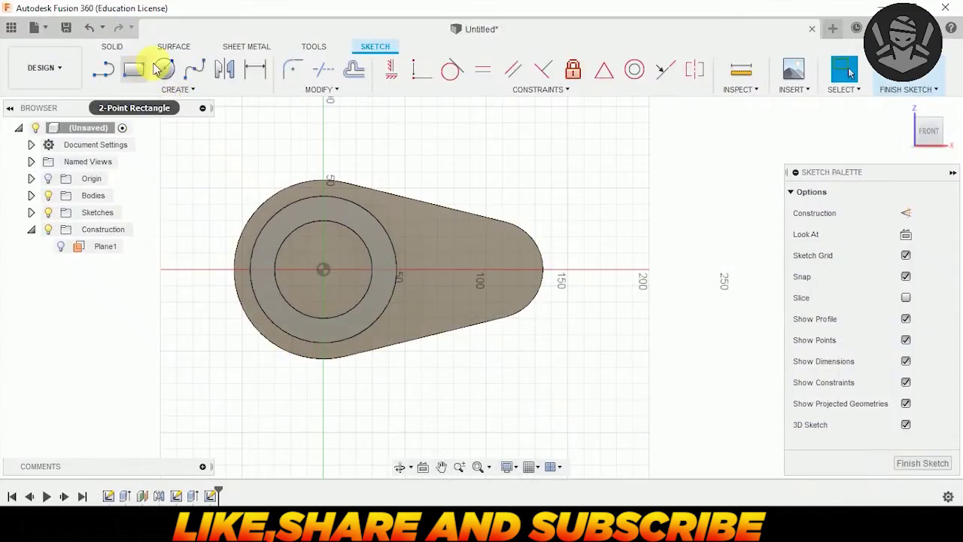
pyautogui.click(164, 68)
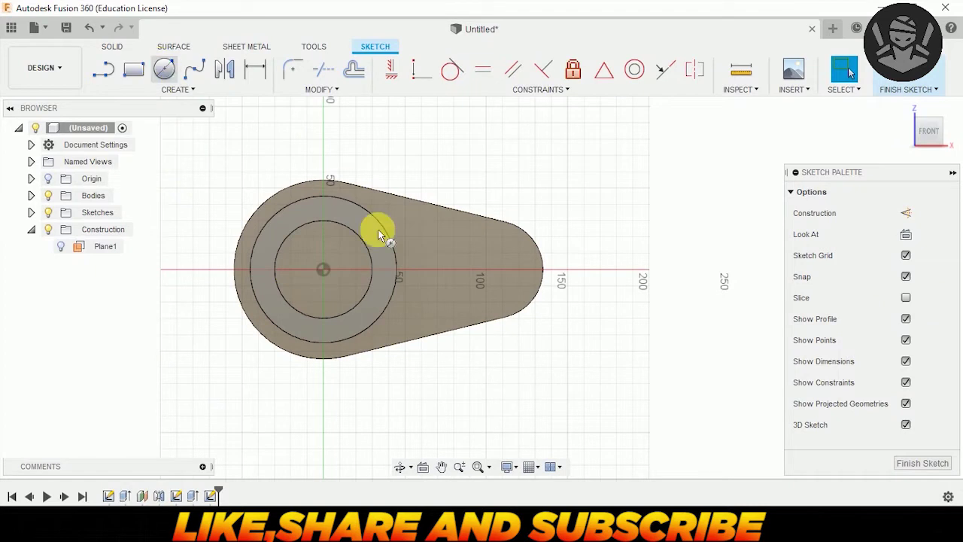
# - Draw concentric Ø40 and Ø20 circles at the plate's small rounded end
pyautogui.click(493, 269)
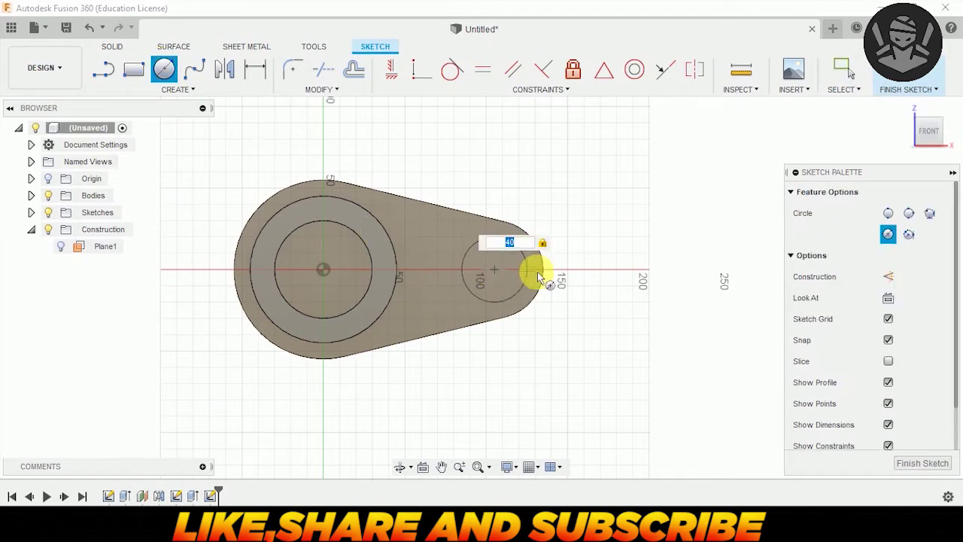
pyautogui.press('Return')
pyautogui.press('Escape')
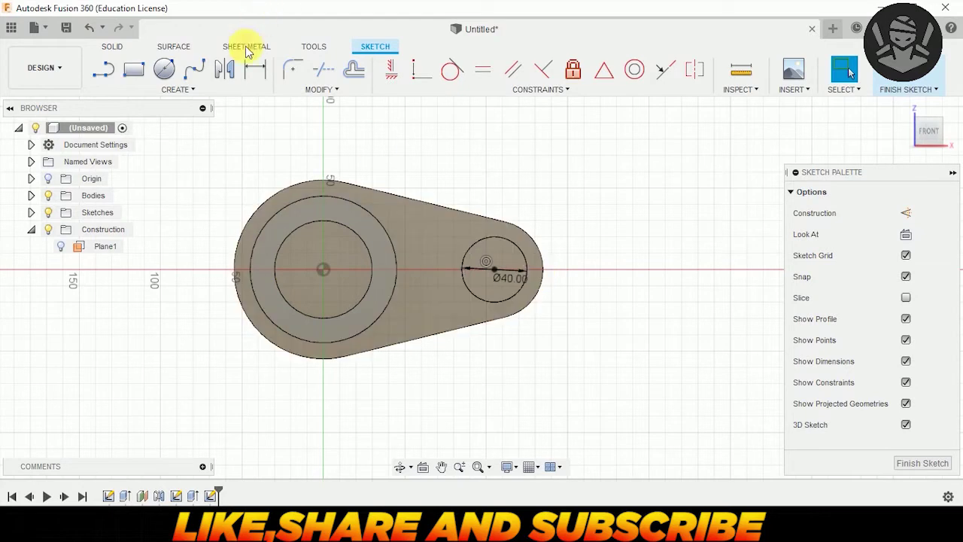
pyautogui.click(164, 69)
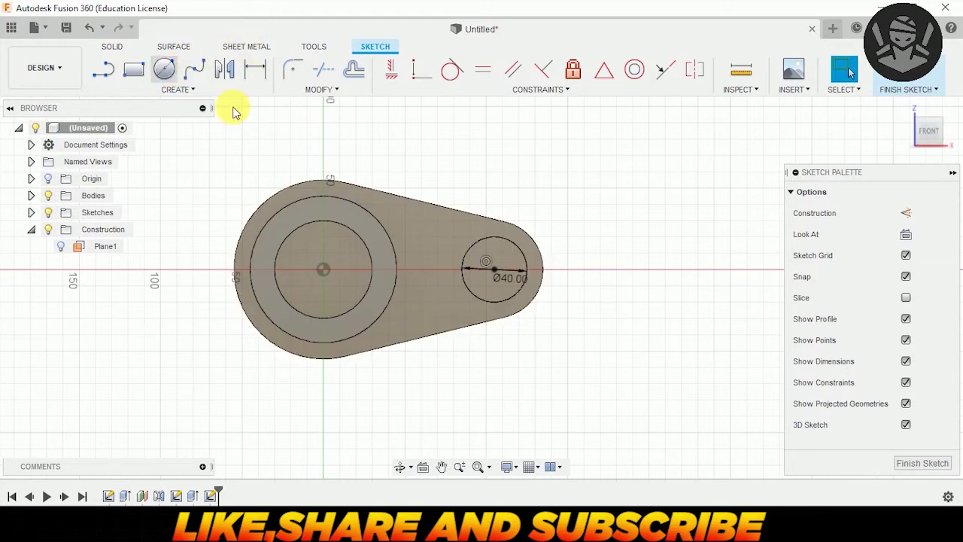
pyautogui.click(496, 269)
pyautogui.press('Return')
pyautogui.press('Escape')
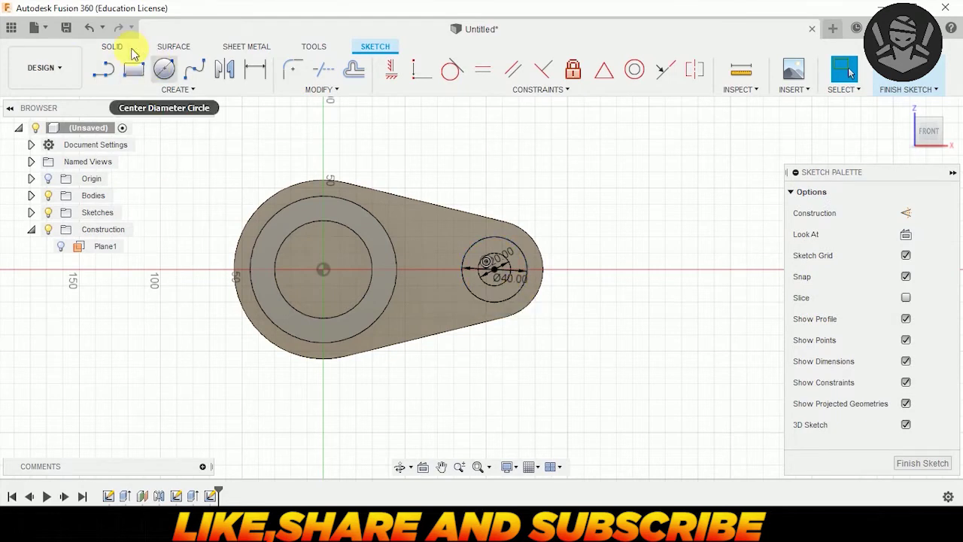
pyautogui.click(114, 47)
pyautogui.click(133, 69)
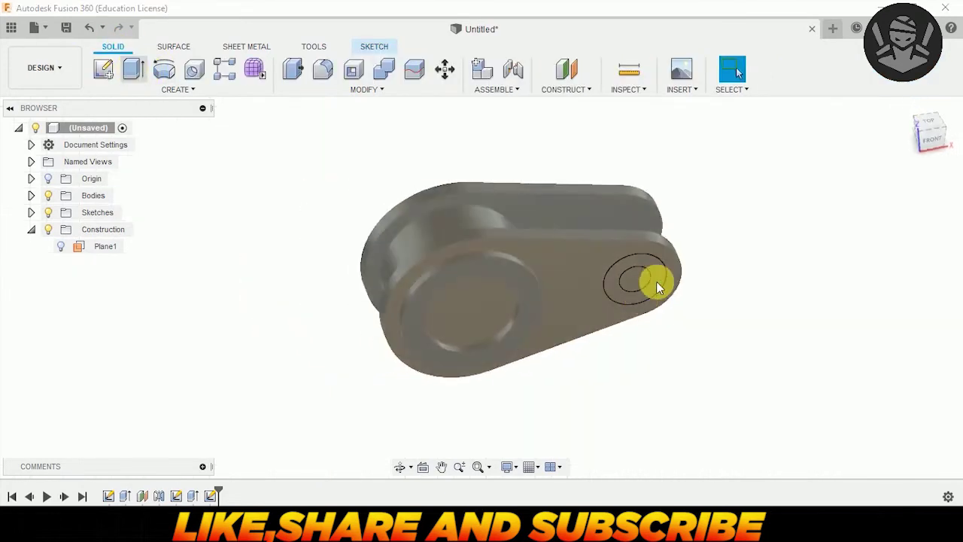
# - Extrude the small-end ring two-sided, 6 mm and 65 mm, joined to the existing body
pyautogui.click(654, 281)
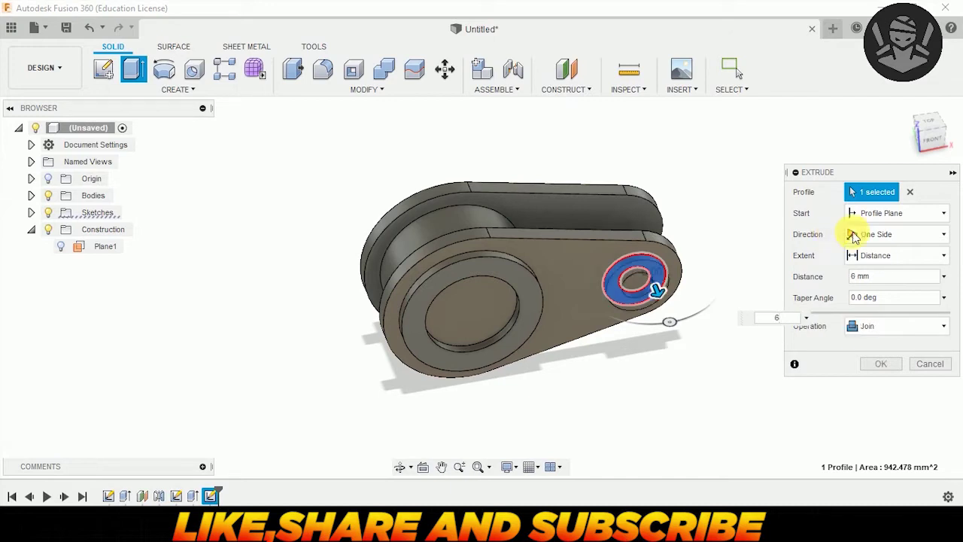
pyautogui.click(885, 238)
pyautogui.click(875, 234)
pyautogui.click(875, 234)
pyautogui.click(885, 272)
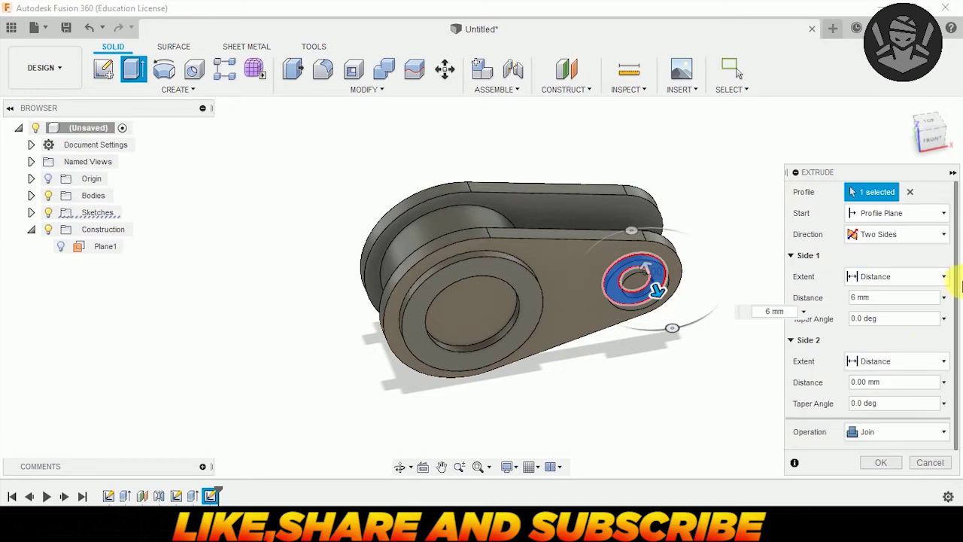
pyautogui.click(910, 382)
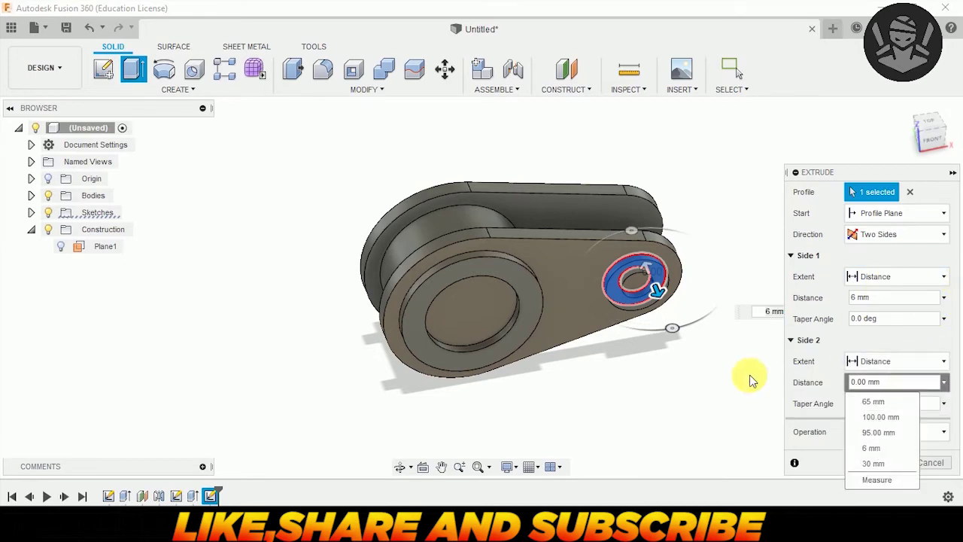
pyautogui.click(926, 381)
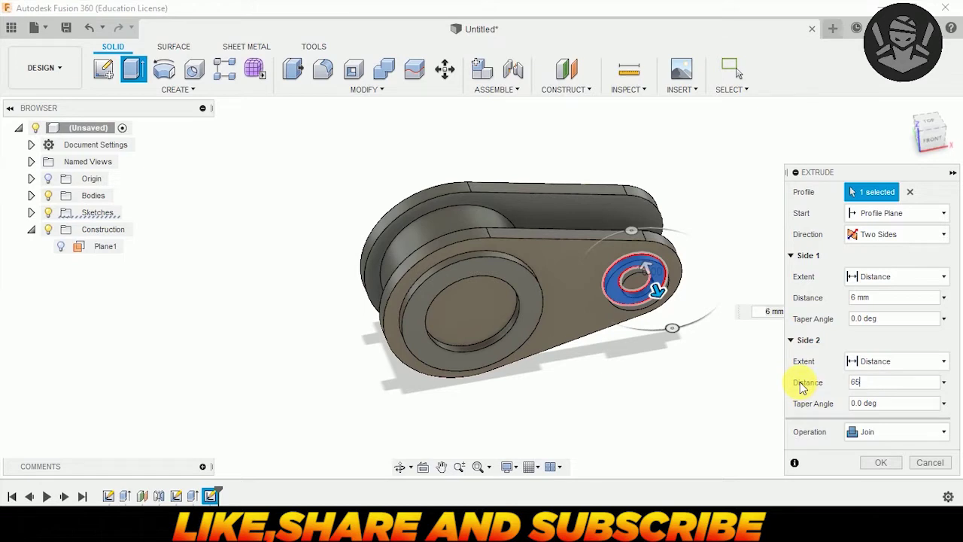
pyautogui.press('Return')
pyautogui.click(938, 440)
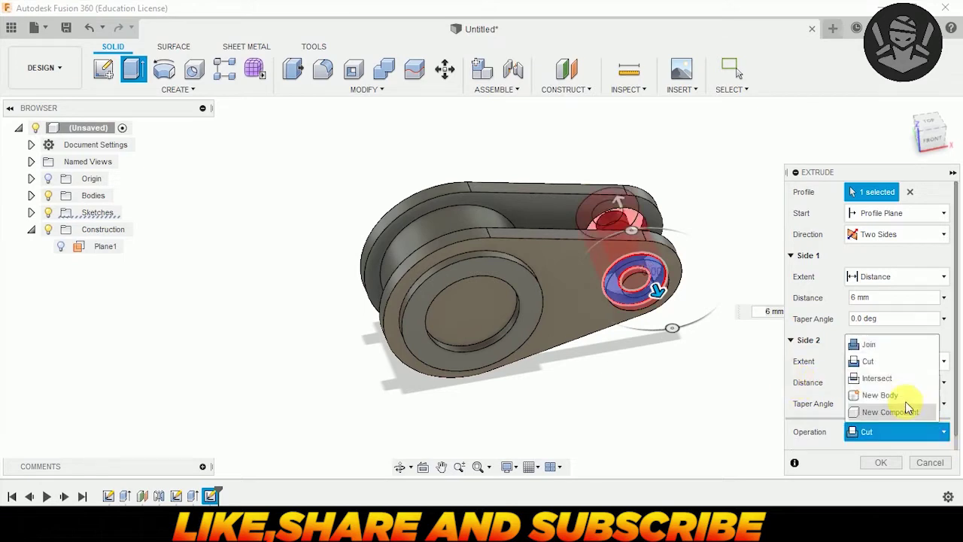
pyautogui.click(887, 342)
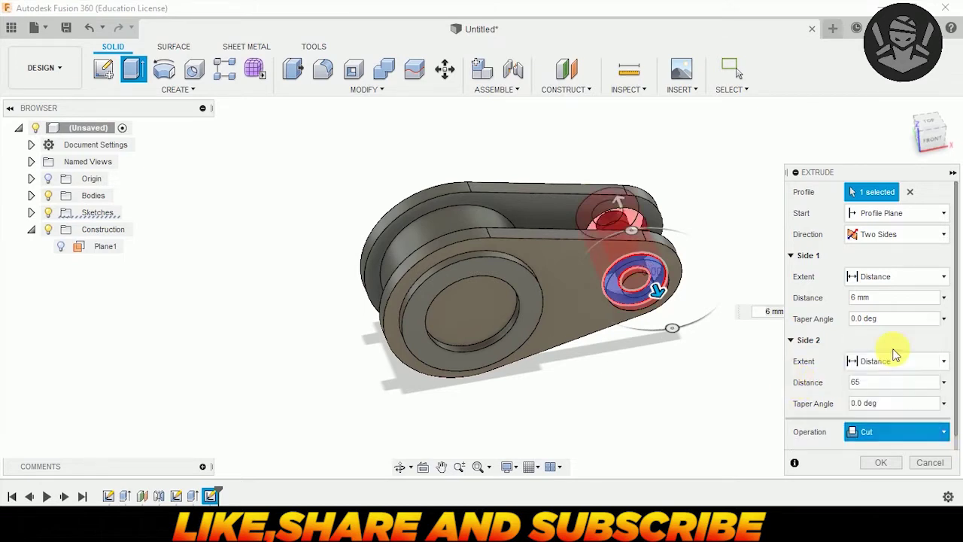
pyautogui.click(877, 464)
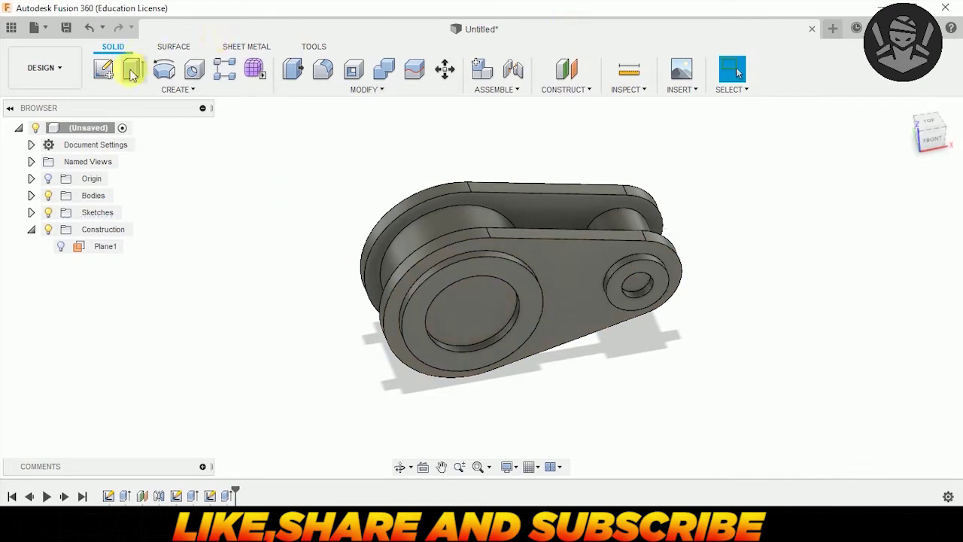
# - Cut a through-hole 190 mm deep through the large boss using its circle profile
pyautogui.press('e')
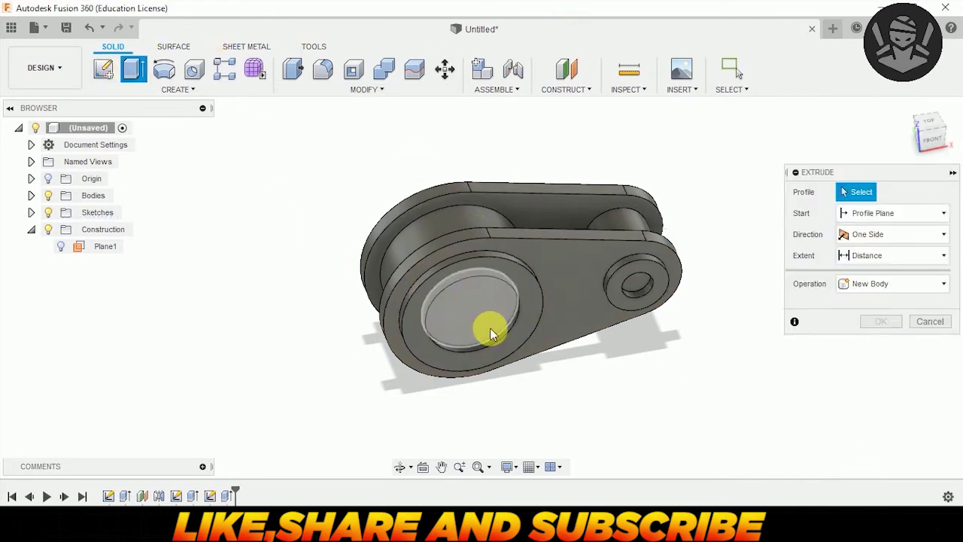
pyautogui.click(488, 329)
pyautogui.moveTo(485, 331); pyautogui.dragTo(389, 101)
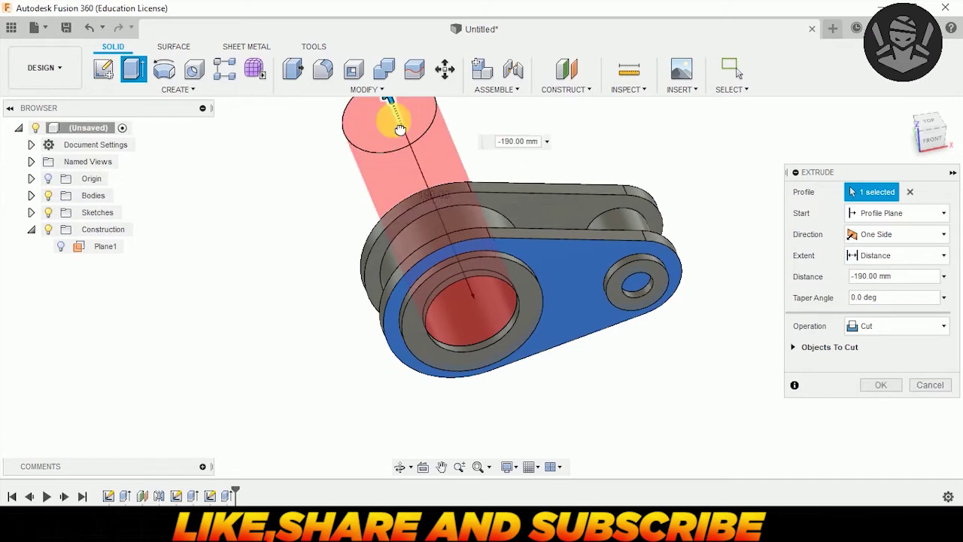
pyautogui.click(880, 385)
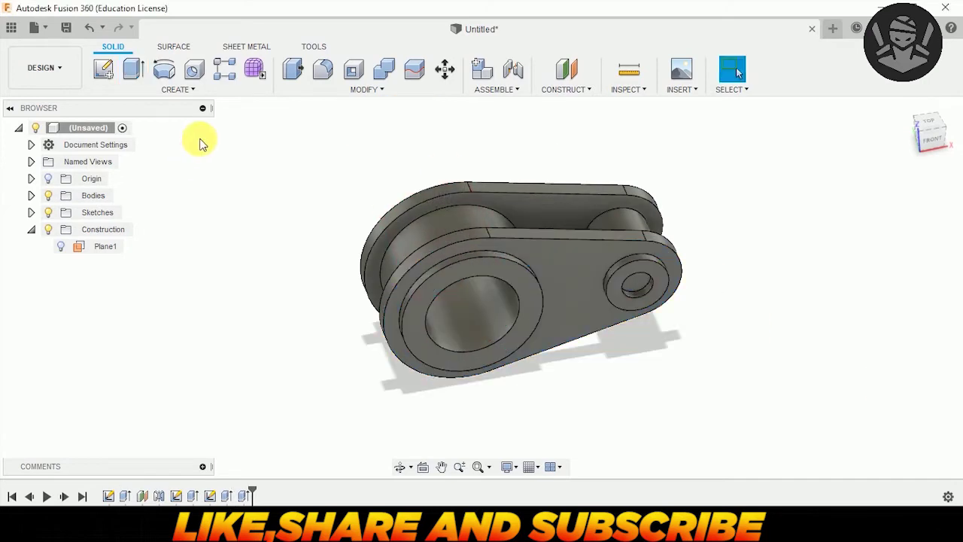
# - Cut a Ø20 through-hole 160 mm deep through the small end boss
pyautogui.click(133, 69)
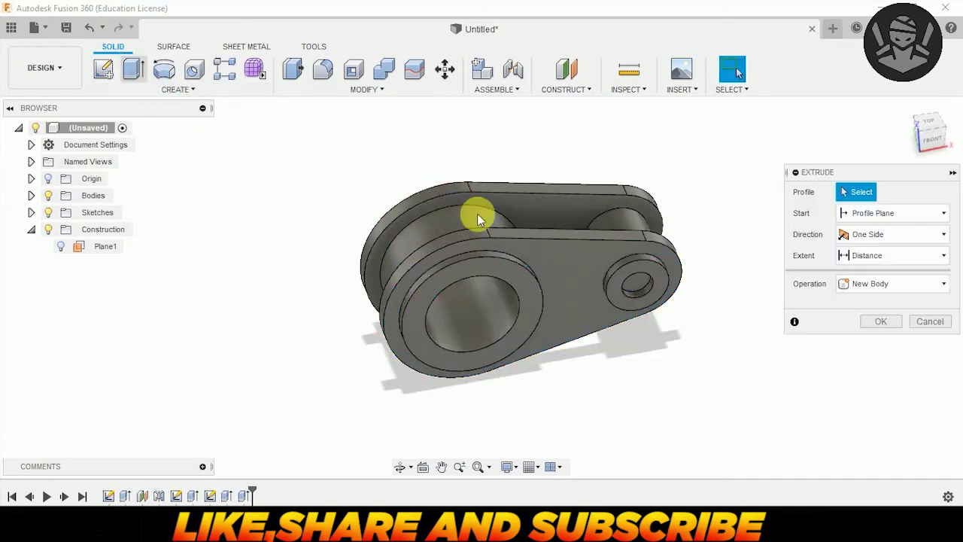
pyautogui.click(636, 291)
pyautogui.moveTo(637, 286); pyautogui.dragTo(562, 113)
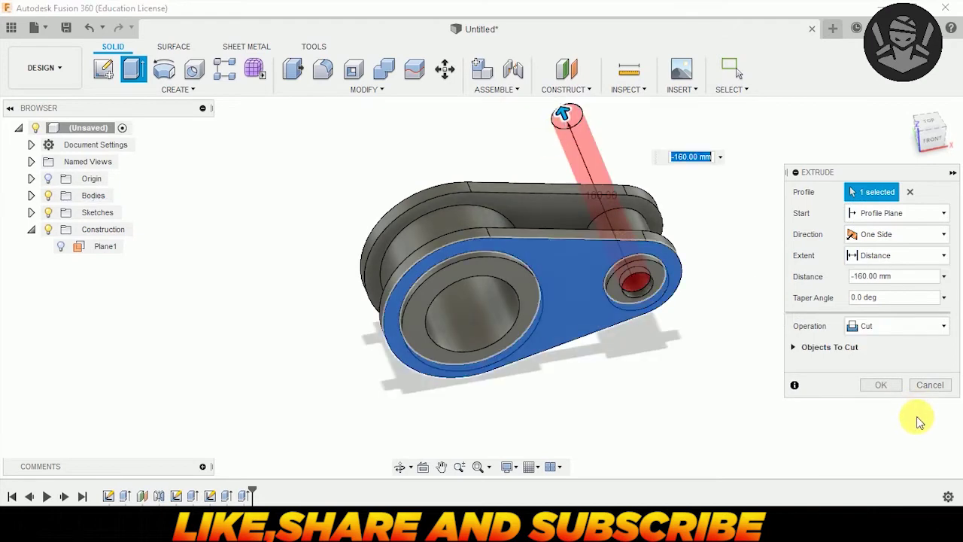
pyautogui.click(880, 384)
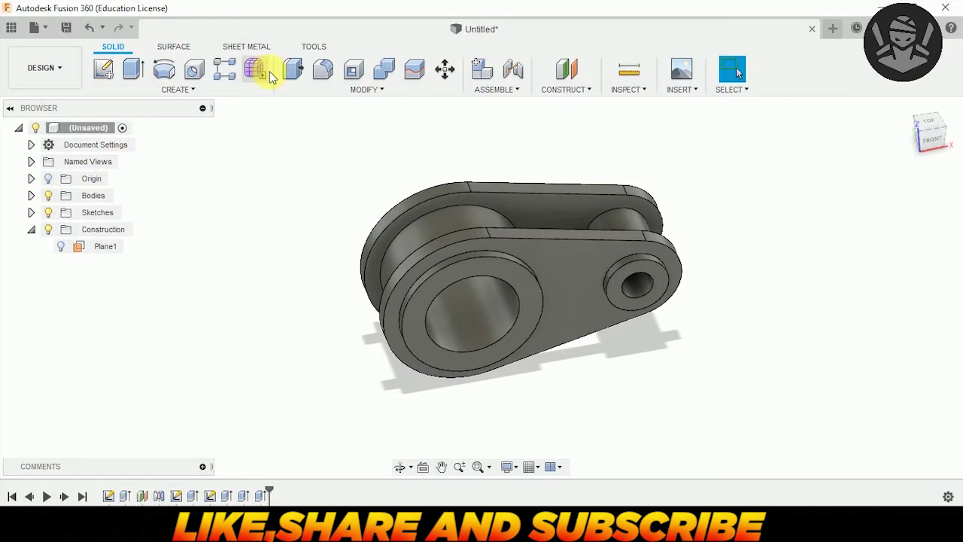
# - Fillet the four boss-to-plate edges on both sides with a 3 mm radius
pyautogui.press('f')
pyautogui.click(448, 258)
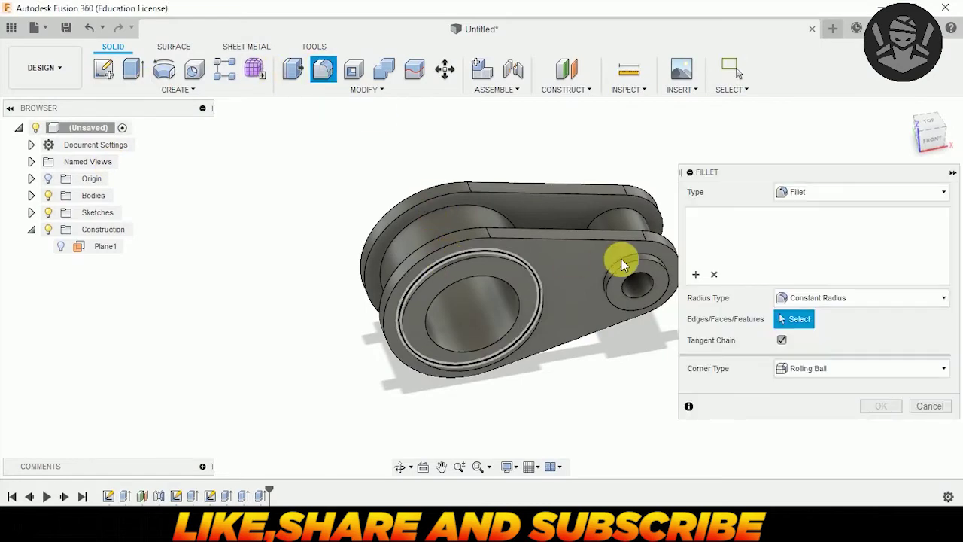
pyautogui.click(623, 261)
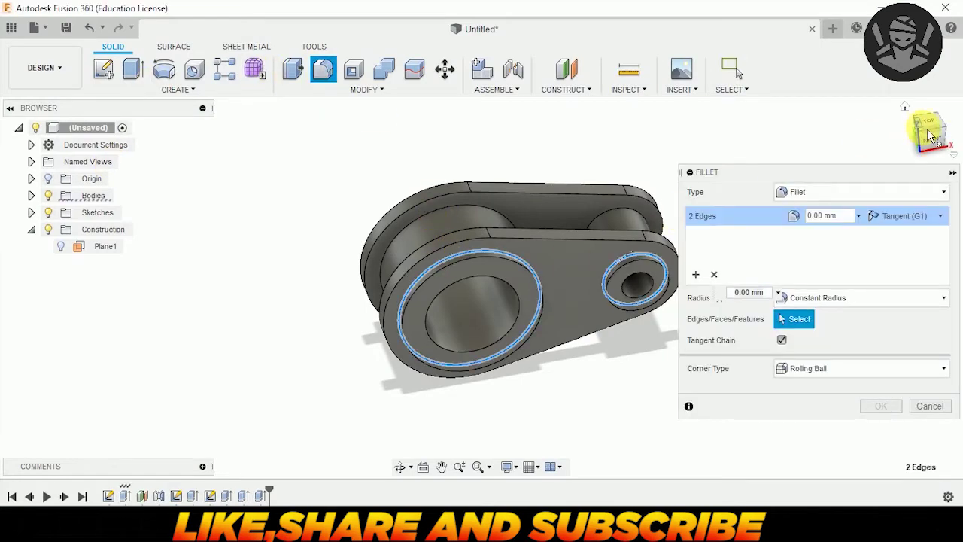
pyautogui.moveTo(929, 134); pyautogui.dragTo(370, 290)
pyautogui.click(324, 280)
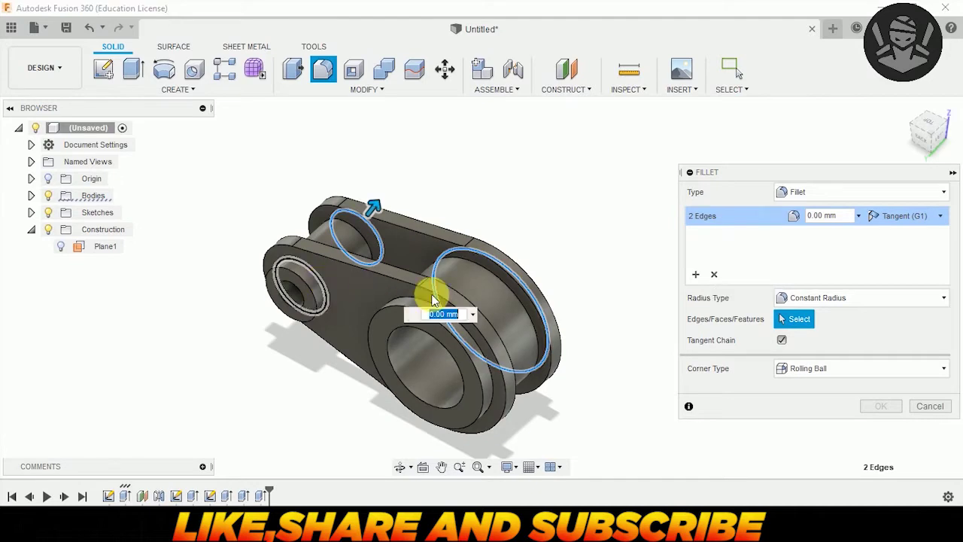
pyautogui.click(422, 299)
pyautogui.write('3')
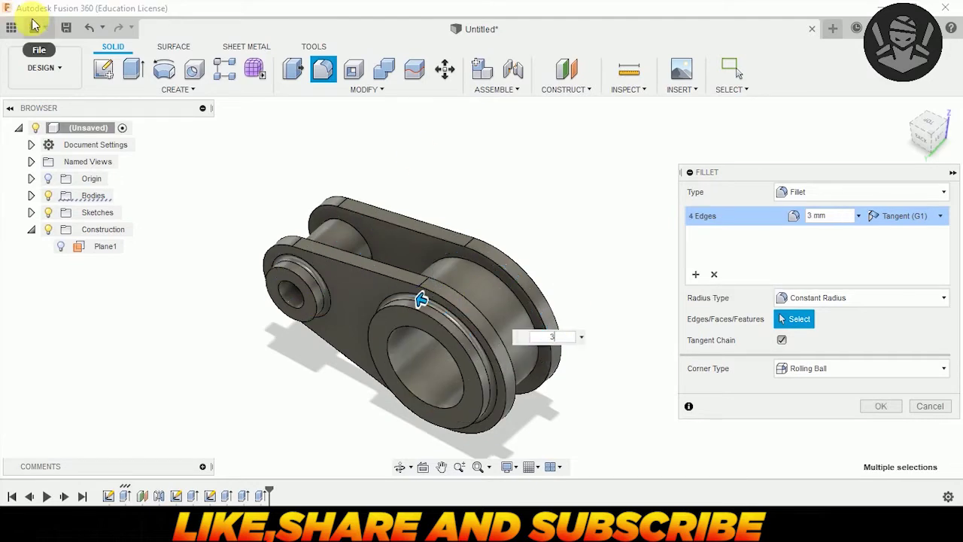
pyautogui.click(892, 416)
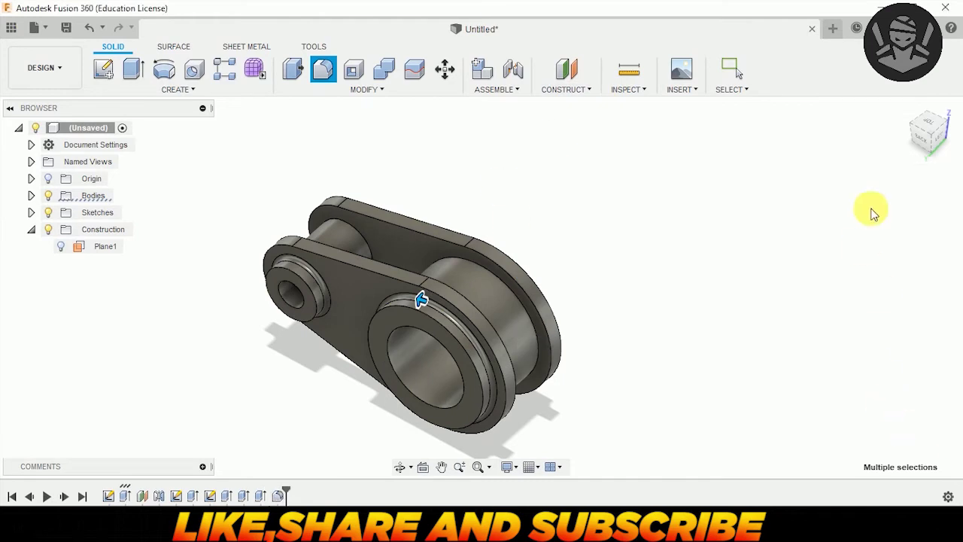
# - Try a second fillet on the circular boss edges and faces, then cancel it
pyautogui.moveTo(939, 139); pyautogui.dragTo(546, 114)
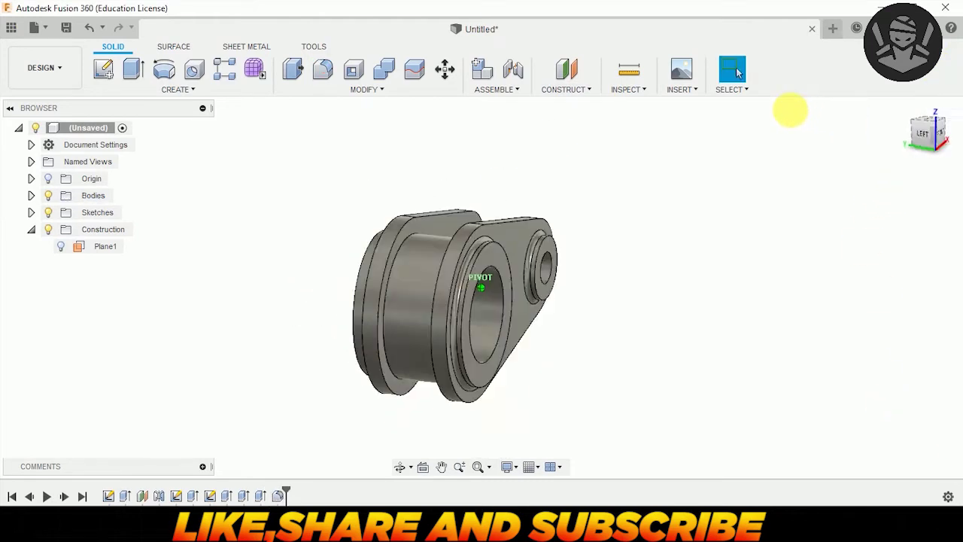
pyautogui.press('f')
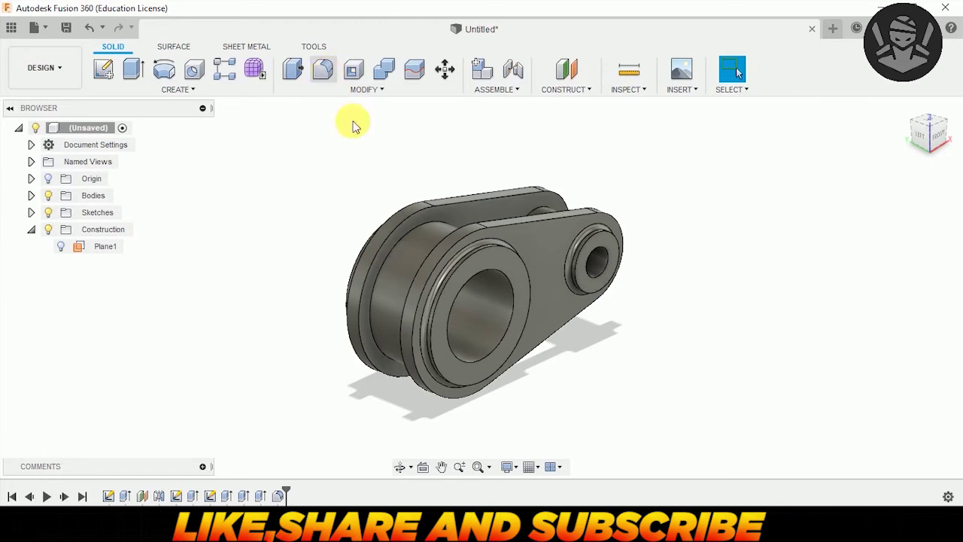
pyautogui.click(410, 235)
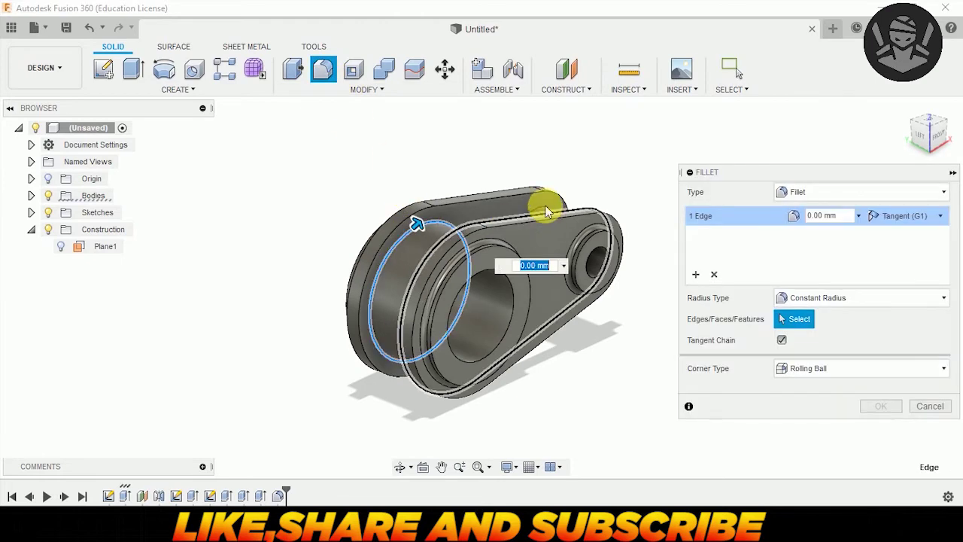
pyautogui.click(546, 207)
pyautogui.moveTo(930, 134)
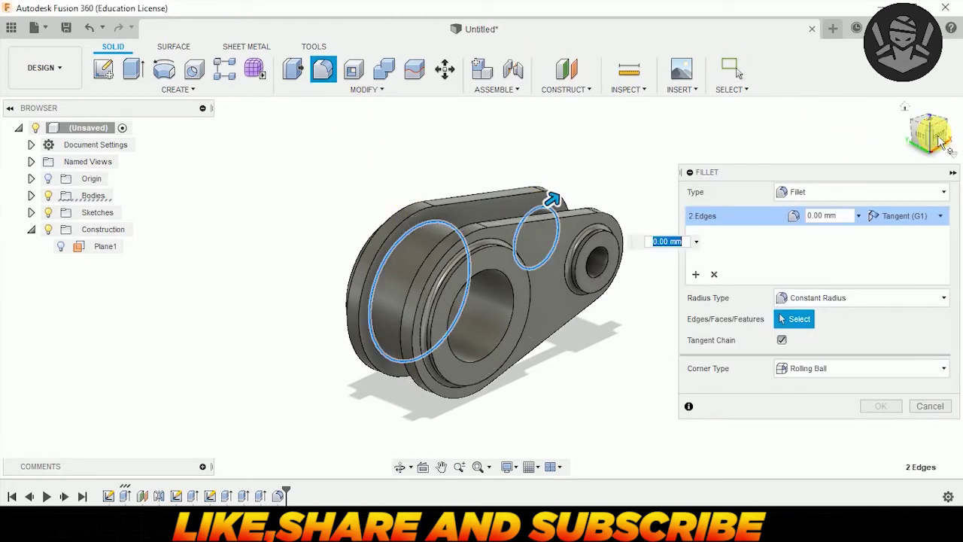
pyautogui.click(940, 143)
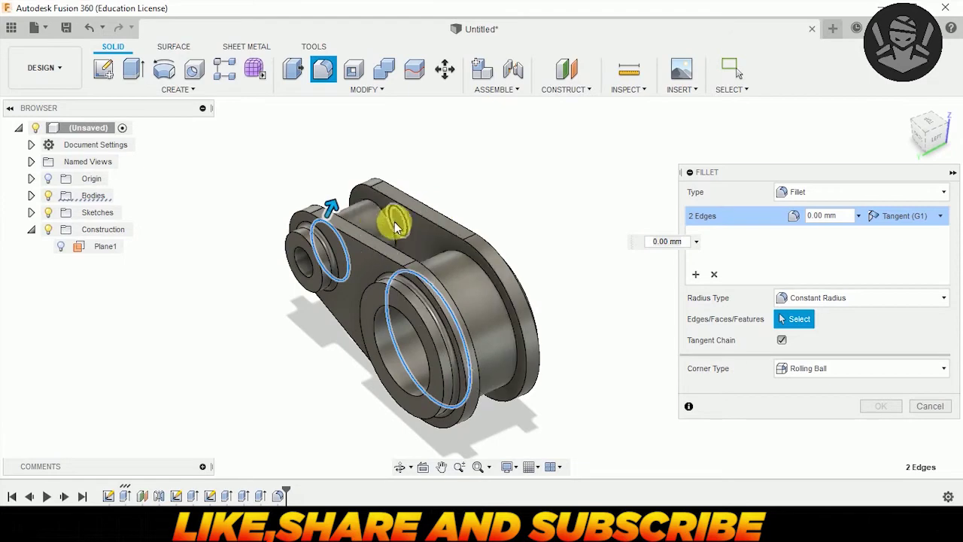
pyautogui.click(457, 258)
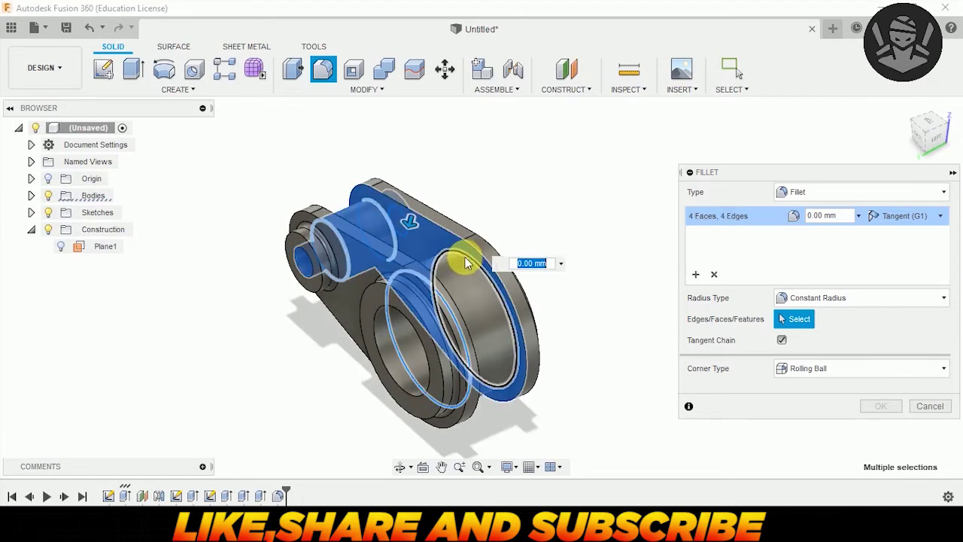
pyautogui.click(476, 241)
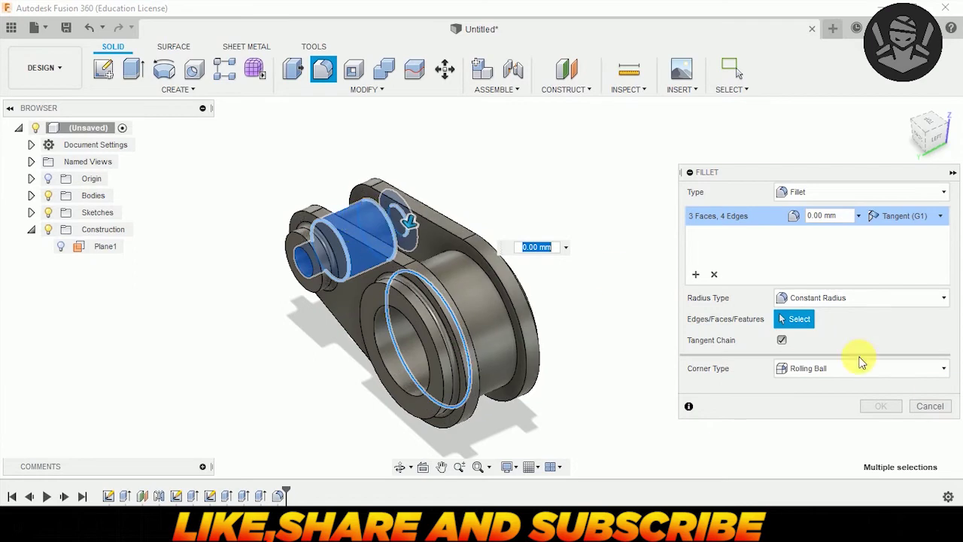
pyautogui.click(943, 406)
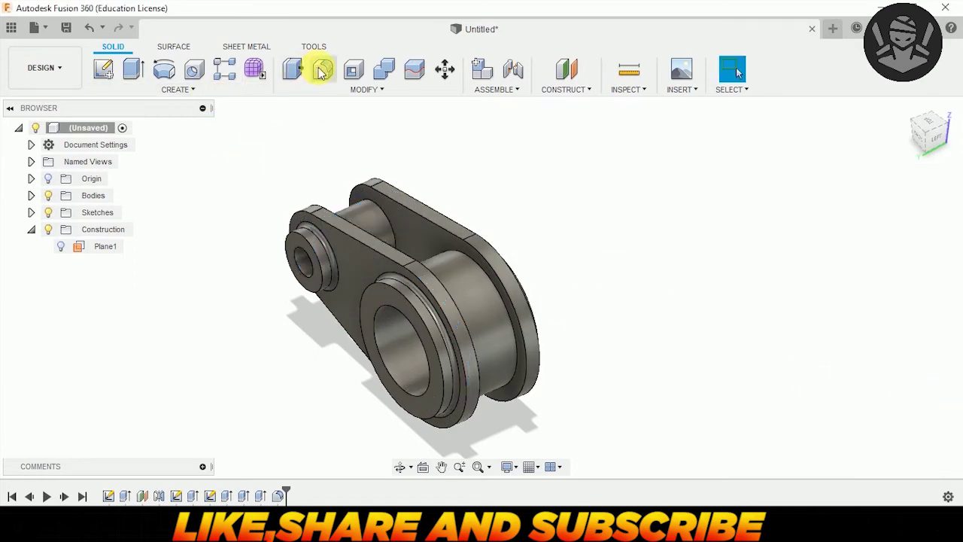
# - Fillet two boss-to-plate edges with a 3 mm radius
pyautogui.click(323, 69)
pyautogui.click(369, 211)
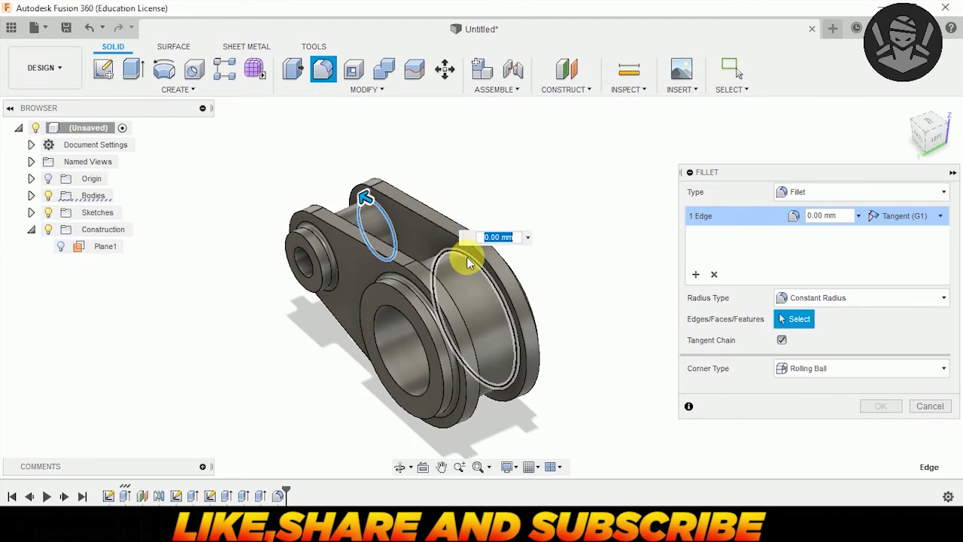
pyautogui.click(464, 256)
pyautogui.write('3')
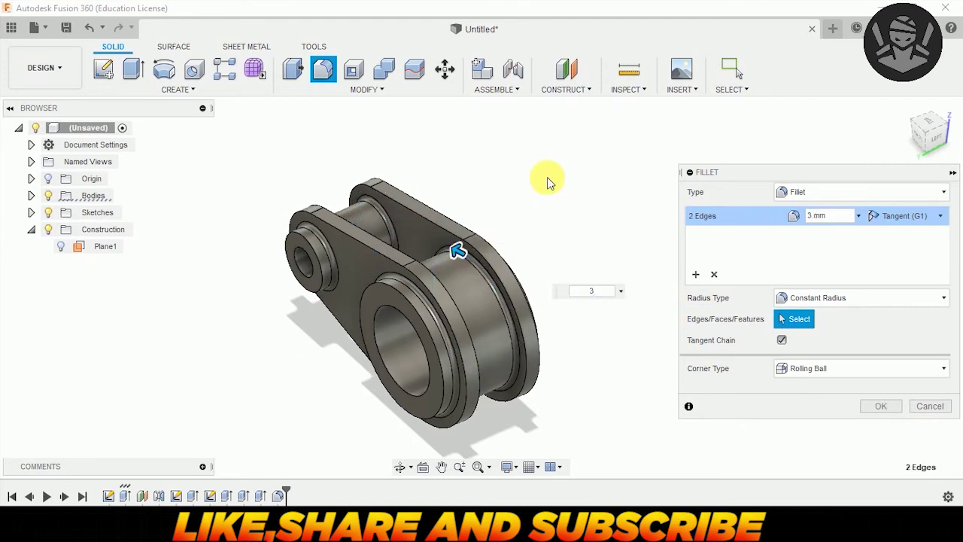
pyautogui.click(895, 412)
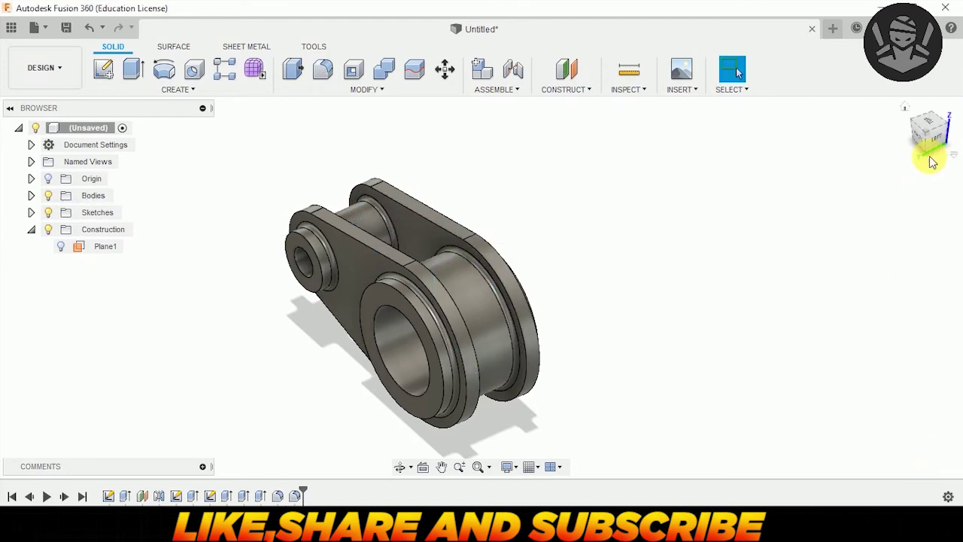
# - Fillet the remaining boss edge and upper hole edge at 3 mm, then return to the home view
pyautogui.moveTo(922, 134); pyautogui.dragTo(916, 158)
pyautogui.click(323, 69)
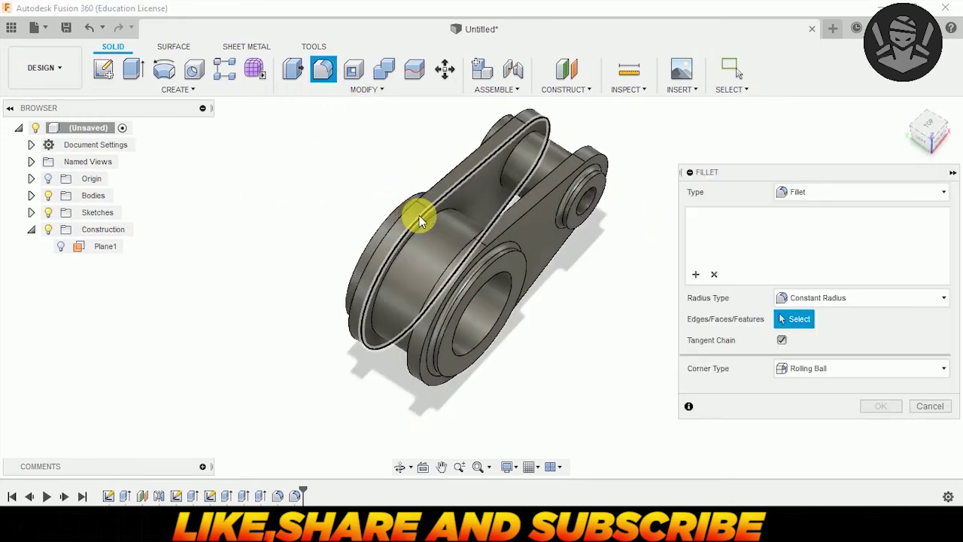
pyautogui.click(426, 222)
pyautogui.click(518, 155)
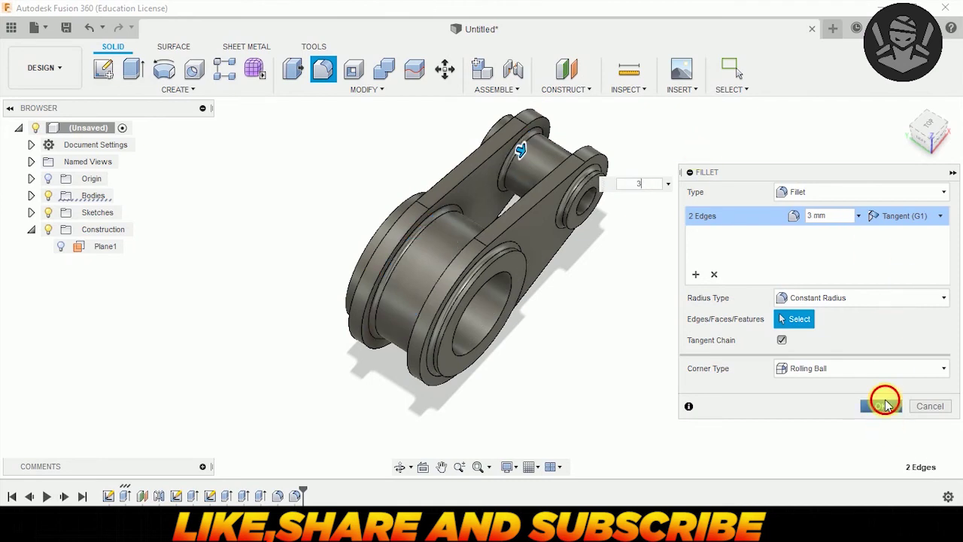
pyautogui.click(886, 405)
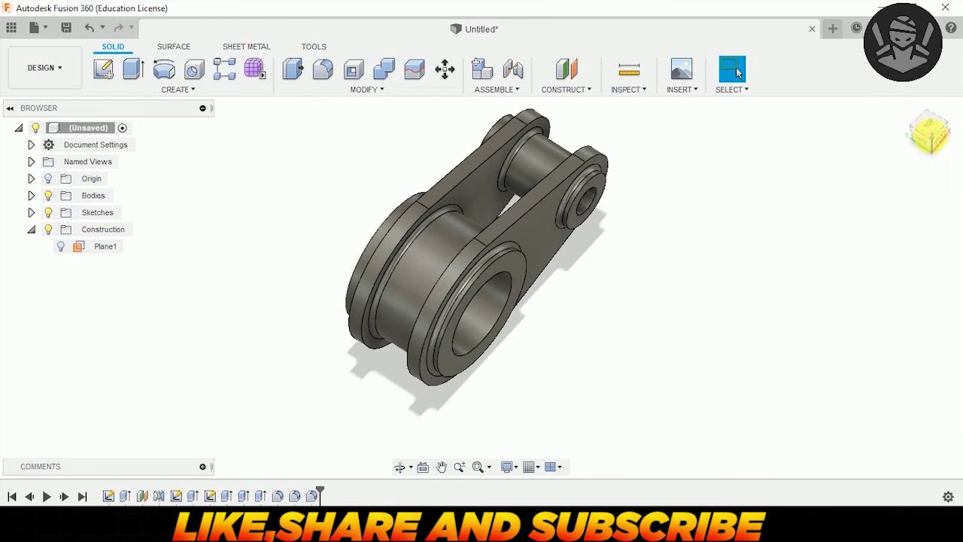
pyautogui.moveTo(930, 134)
pyautogui.click(925, 145)
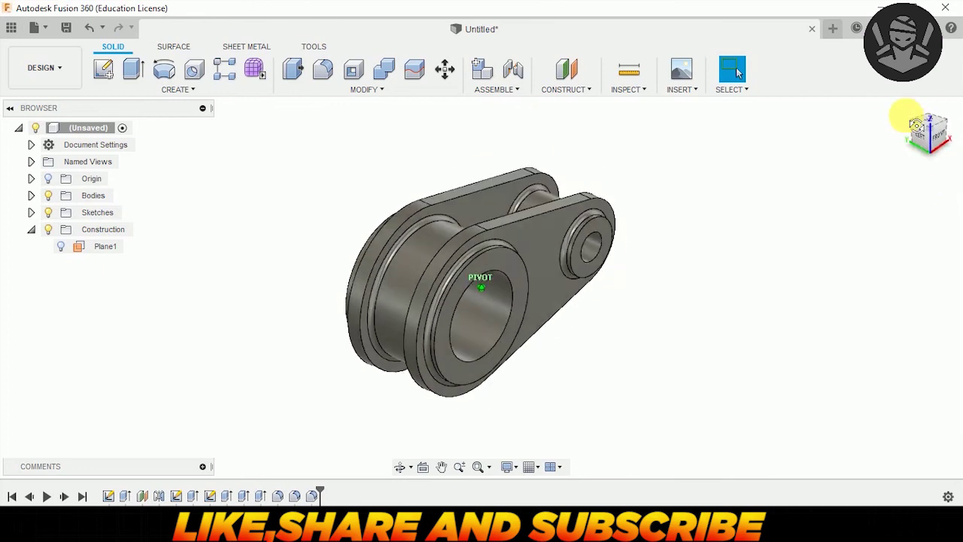